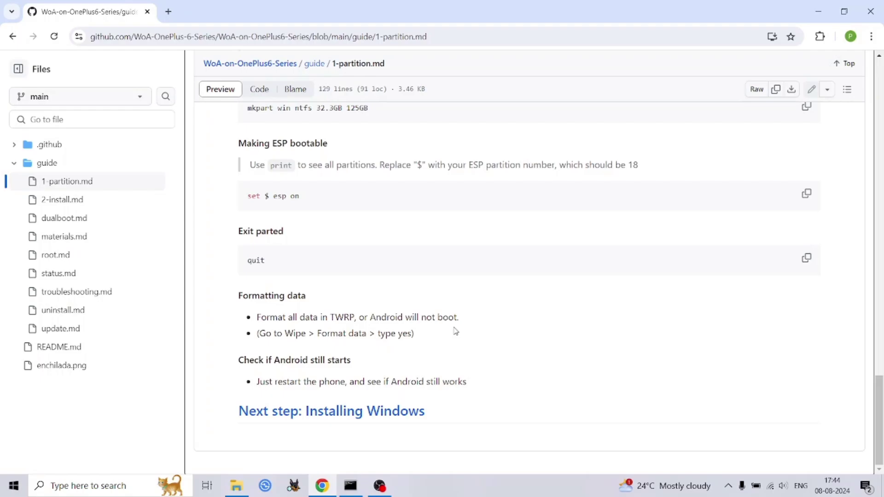
# - Follow the 'Next step: Installing Windows' link from 1-partition.md to open 2-install.md
pyautogui.click(375, 413)
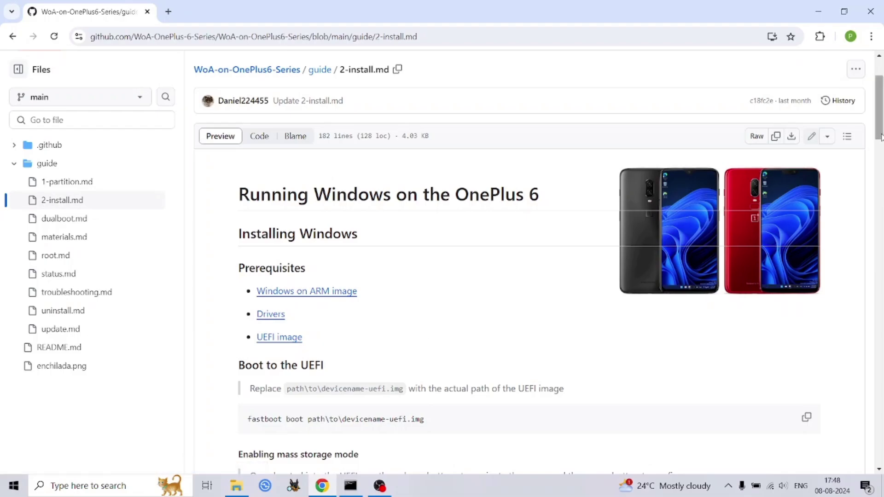
# - Read the guide's Boot to the UEFI section, then bring up the Oneplus_6T_Windows folder
pyautogui.moveTo(880, 137); pyautogui.dragTo(880, 157)
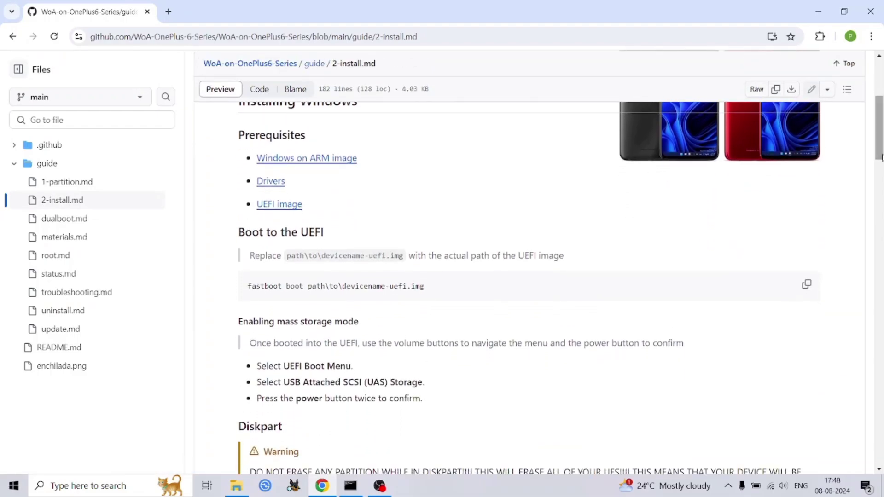
pyautogui.scroll(1, 881, 157)
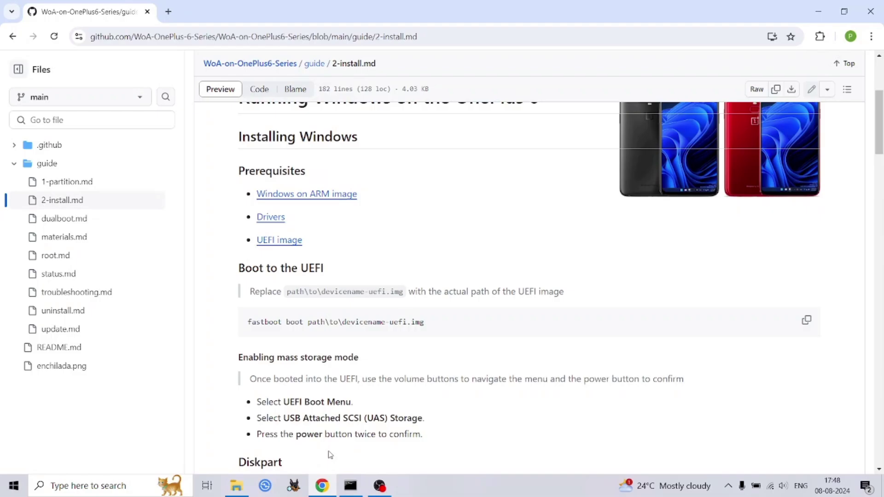
pyautogui.click(350, 486)
# - Run 'fastboot boot' with the dragged-in fajita-uefi.img path to boot the phone into UEFI
pyautogui.click(236, 486)
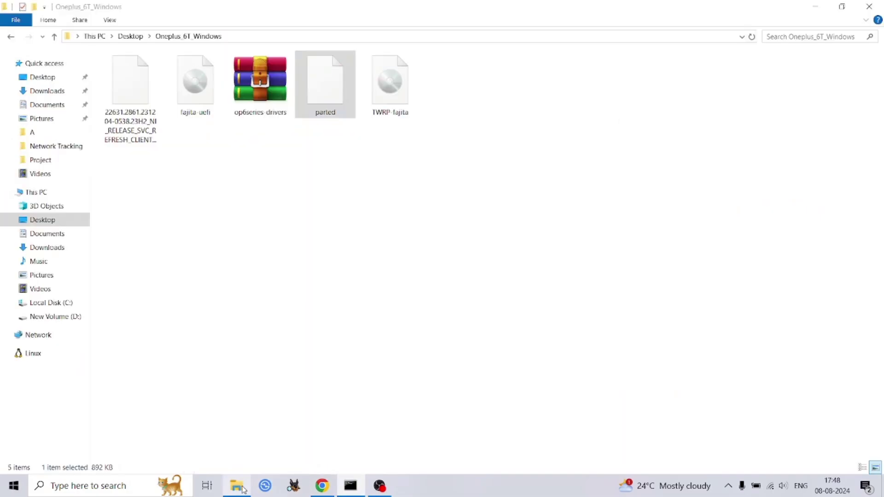
pyautogui.click(350, 486)
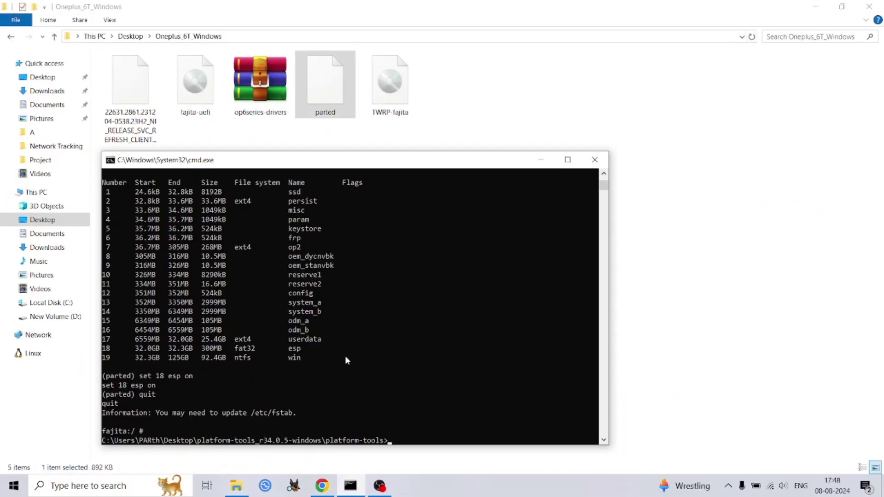
pyautogui.click(344, 357)
pyautogui.write('fastboot boot')
pyautogui.moveTo(196, 85); pyautogui.dragTo(502, 389)
pyautogui.click(502, 390)
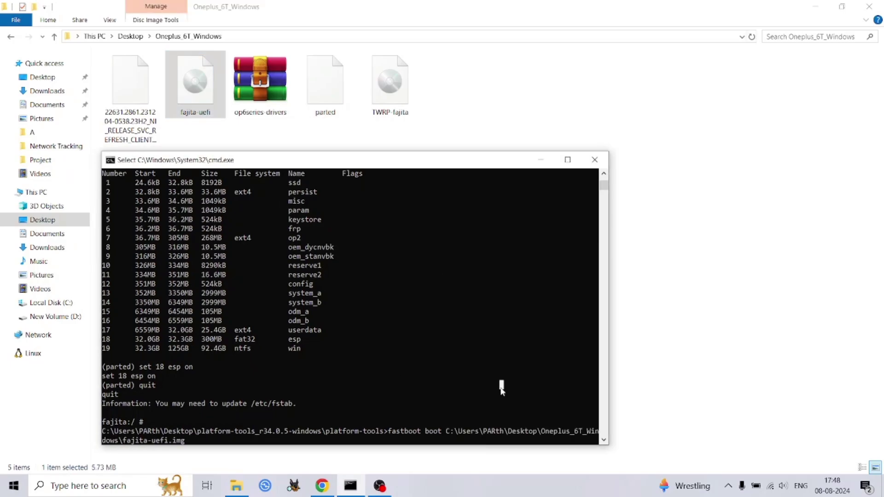
pyautogui.press('Return')
pyautogui.press('Return')
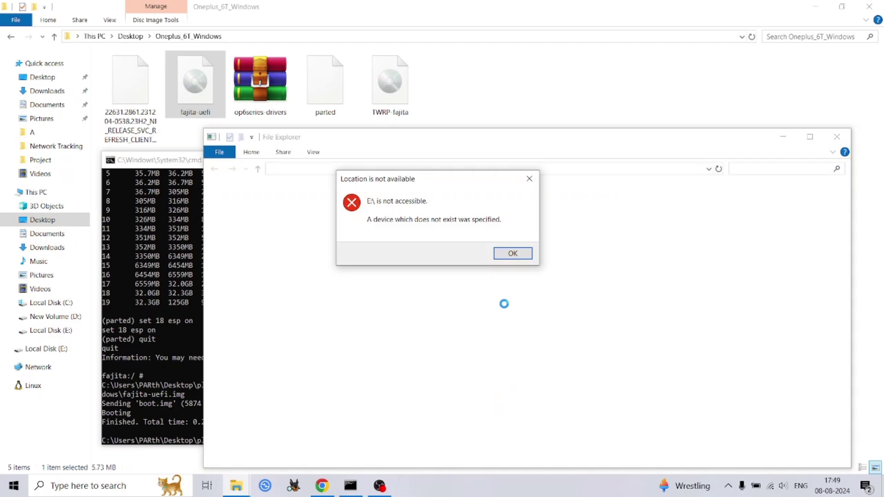
# - Dismiss the E: and F: access errors without formatting F:, and close the E: window
pyautogui.click(518, 254)
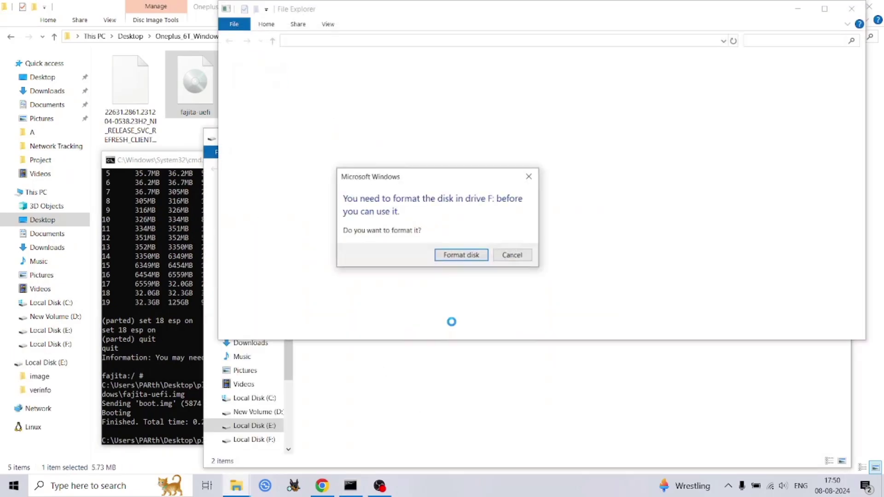
pyautogui.click(512, 255)
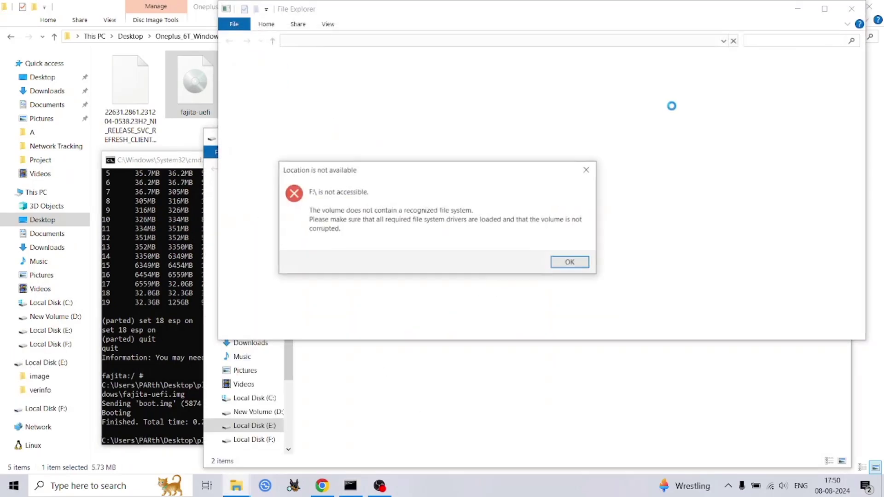
pyautogui.click(563, 261)
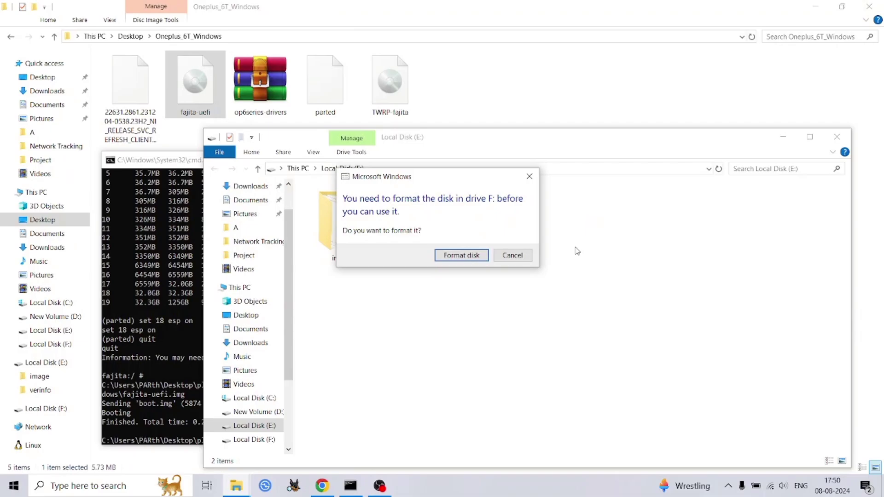
pyautogui.click(528, 255)
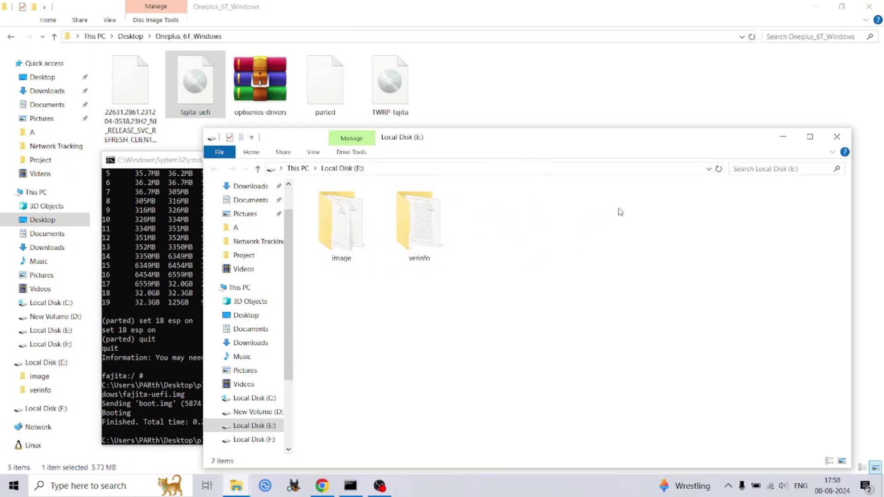
pyautogui.click(837, 136)
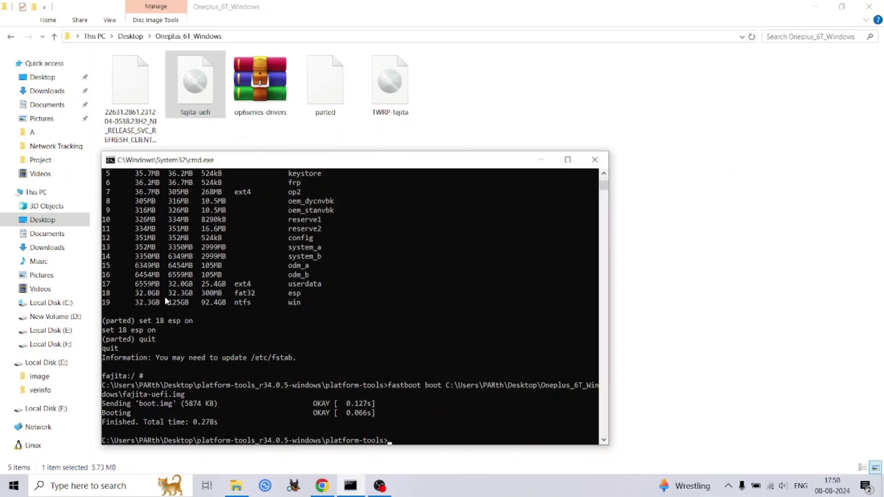
# - Browse drives D:, E: and F:, declining F: formatting, then go back to Oneplus_6T_Windows
pyautogui.click(36, 317)
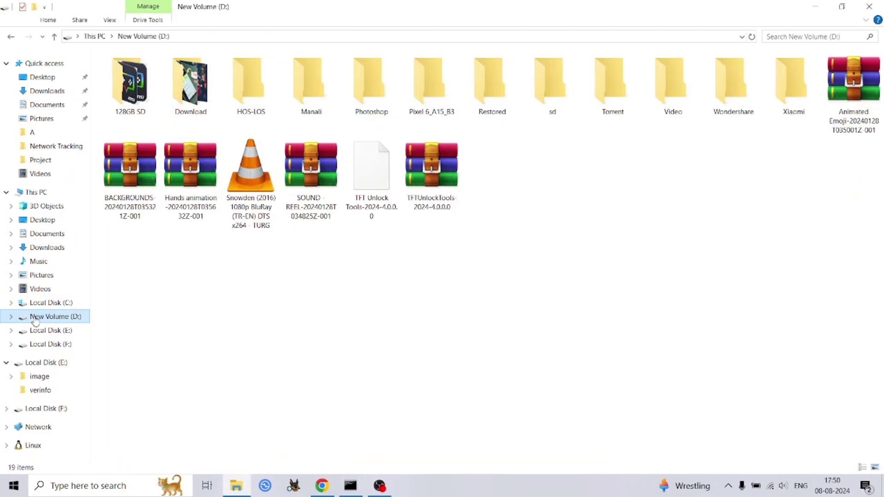
pyautogui.click(39, 330)
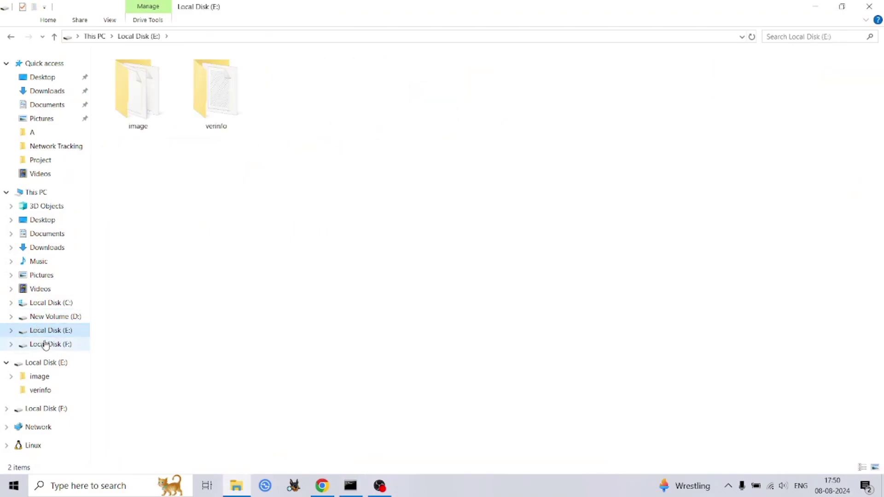
pyautogui.click(45, 345)
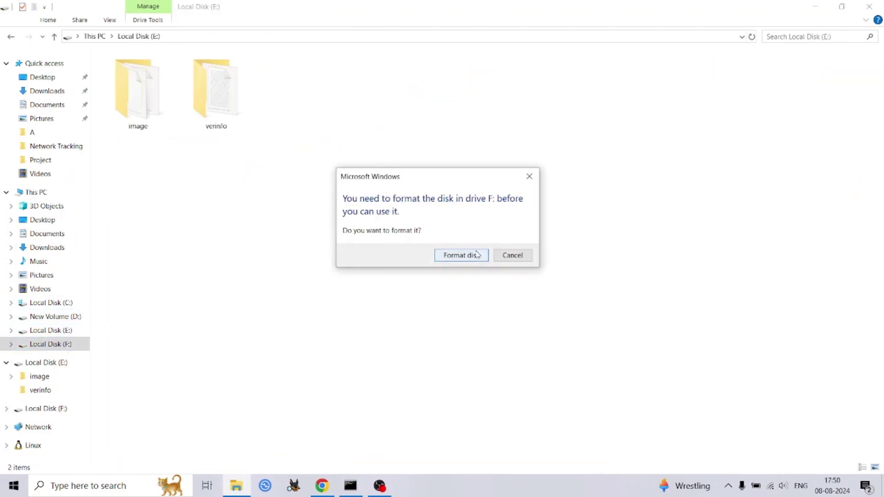
pyautogui.click(512, 255)
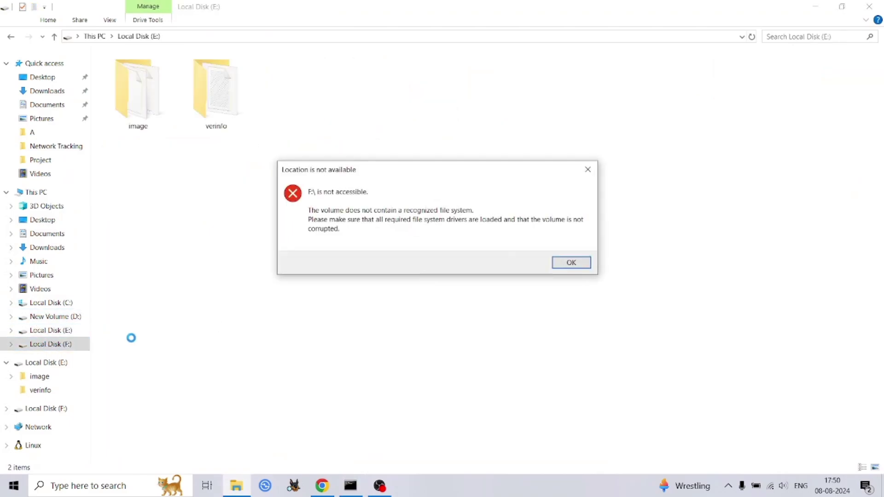
pyautogui.click(571, 263)
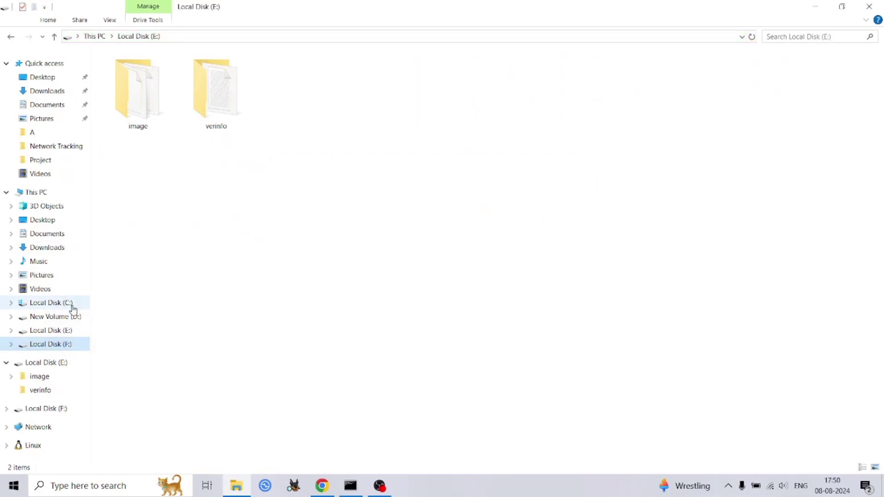
pyautogui.click(10, 37)
pyautogui.click(10, 37)
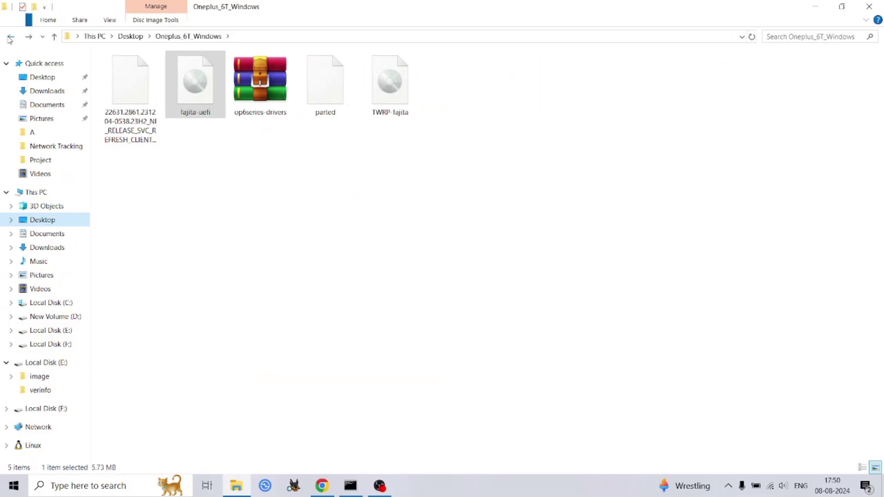
pyautogui.click(329, 192)
# - Copy the diskpart command from the guide's Diskpart section and run it in Command Prompt
pyautogui.click(351, 486)
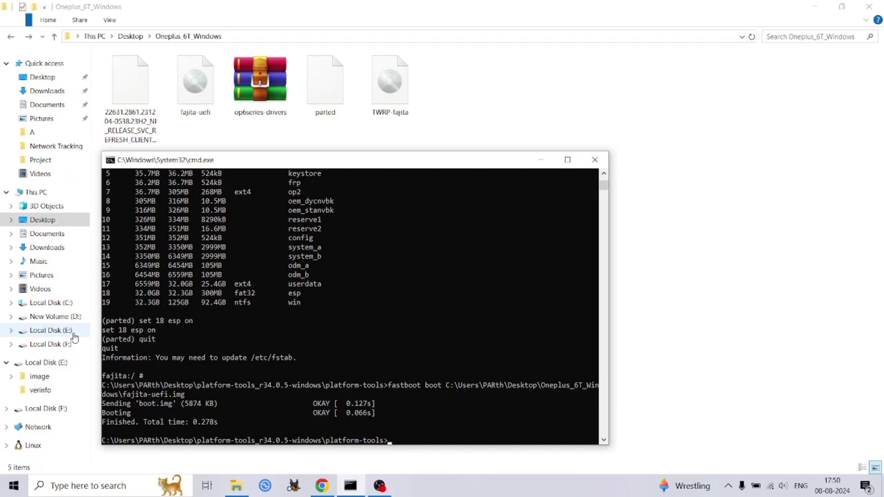
pyautogui.click(323, 485)
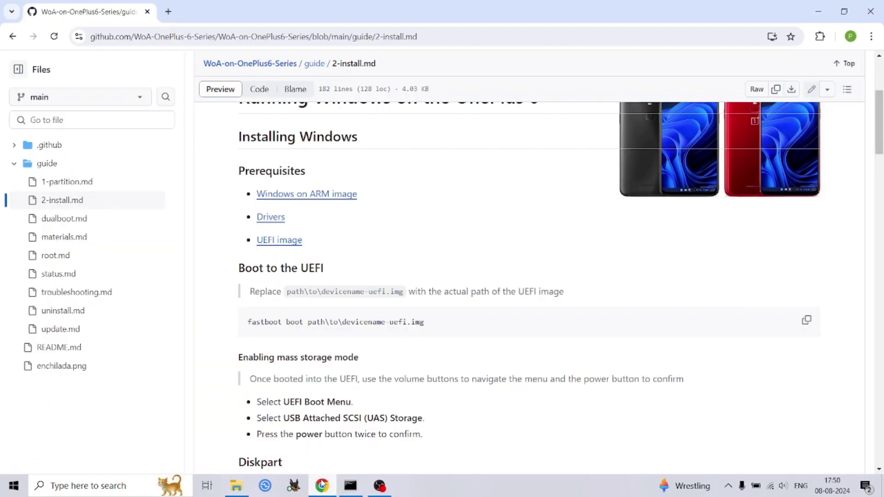
pyautogui.scroll(2, 496, 341)
pyautogui.scroll(-4, 495, 341)
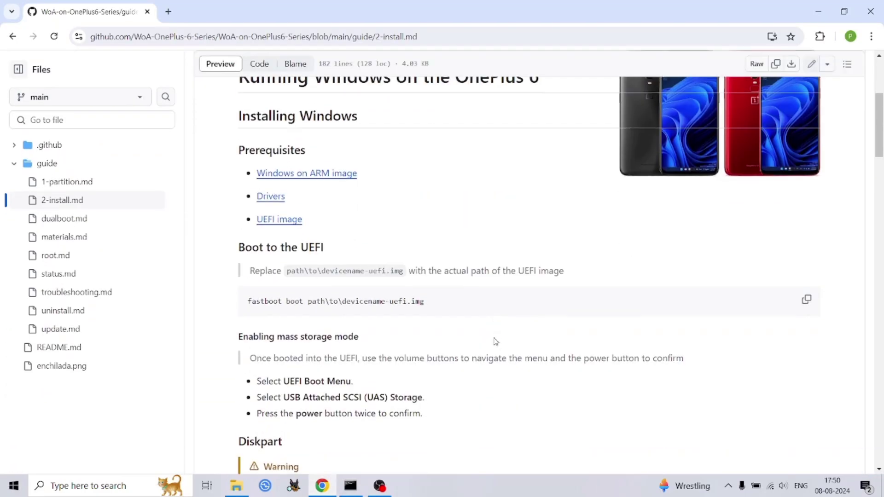
pyautogui.scroll(-1, 496, 341)
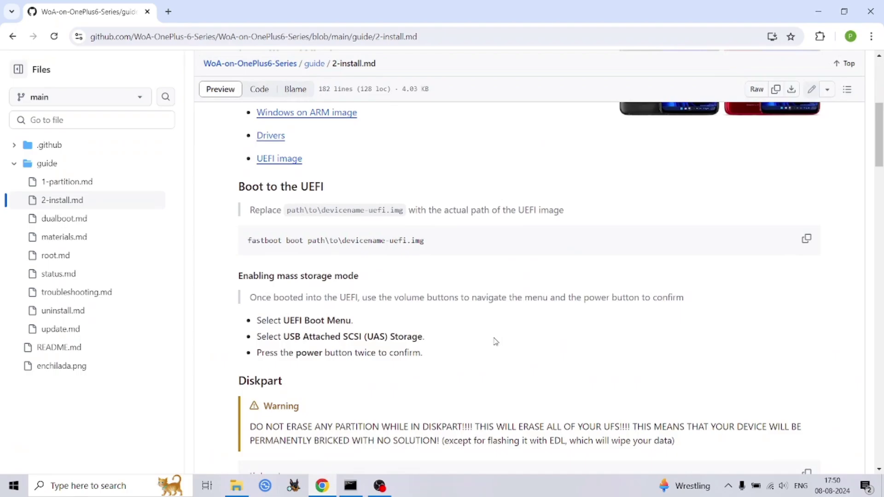
pyautogui.scroll(-4, 496, 341)
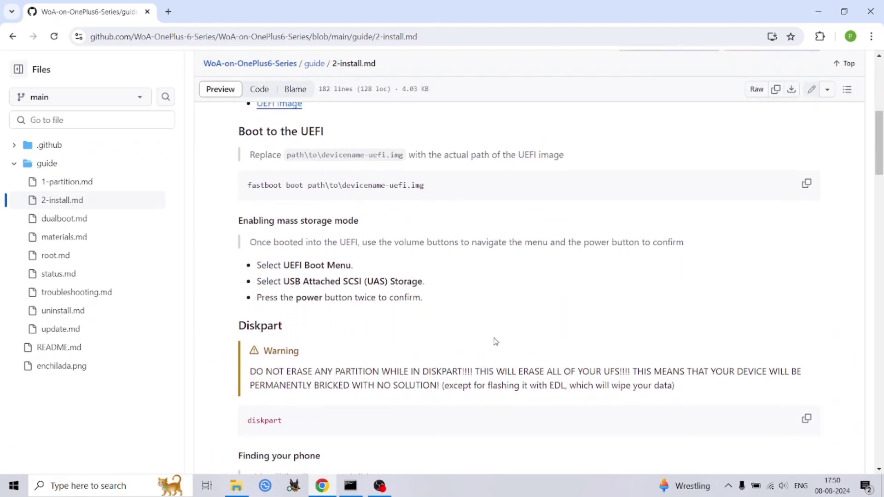
pyautogui.scroll(-1, 496, 341)
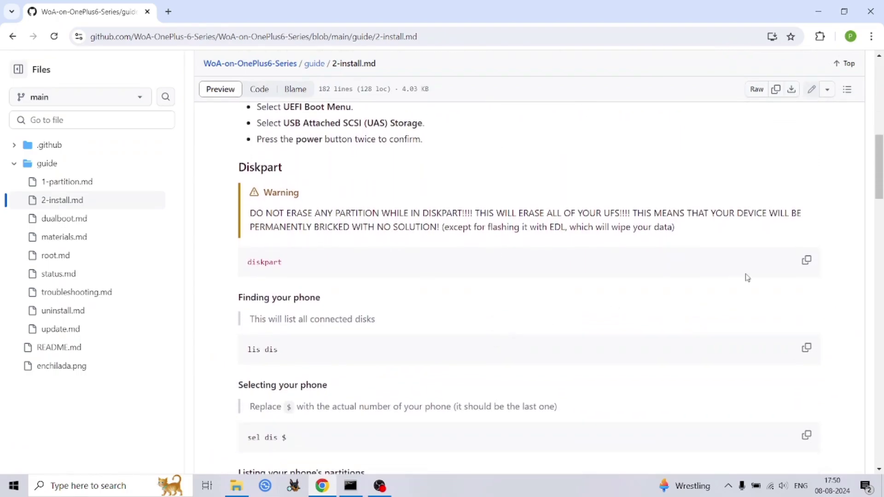
pyautogui.click(806, 263)
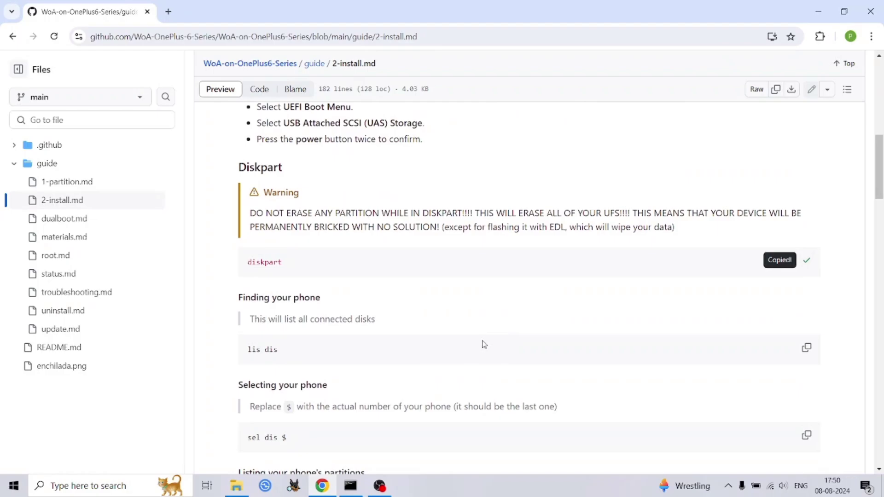
pyautogui.click(351, 486)
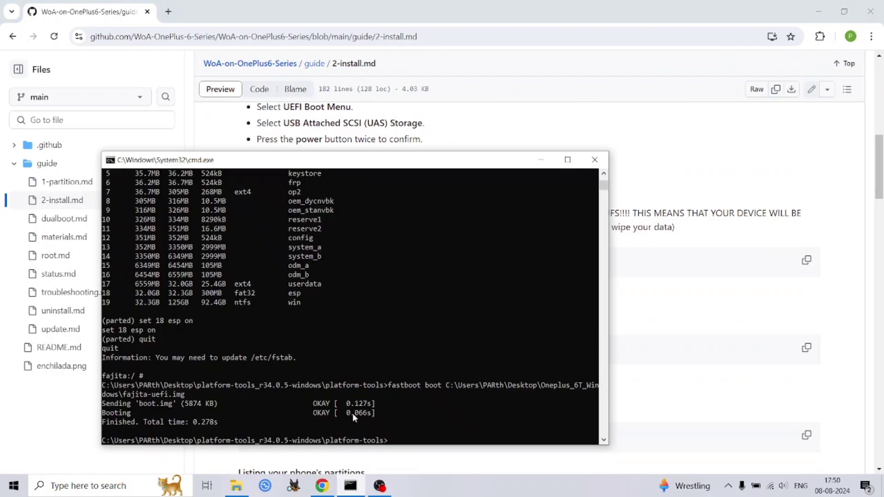
pyautogui.rightClick(423, 405)
pyautogui.press('Return')
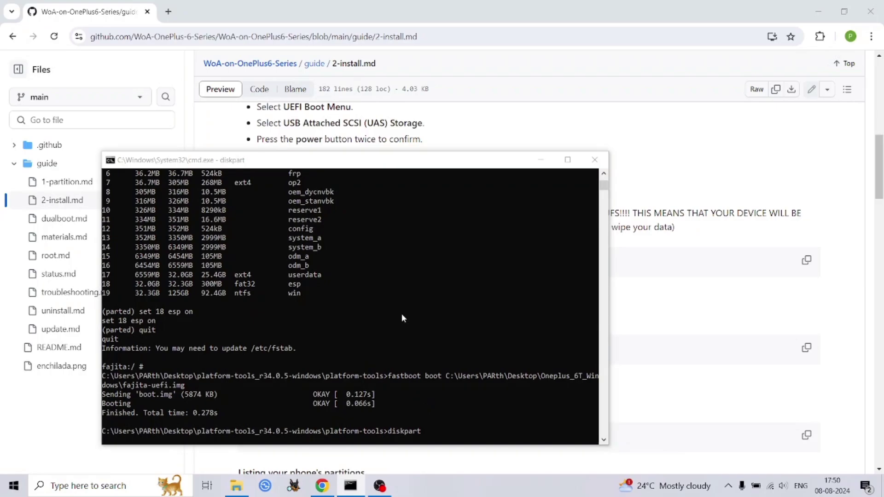
# - Arrange the DiskPart window beside the guide and copy the 'lis dis' command
pyautogui.click(542, 171)
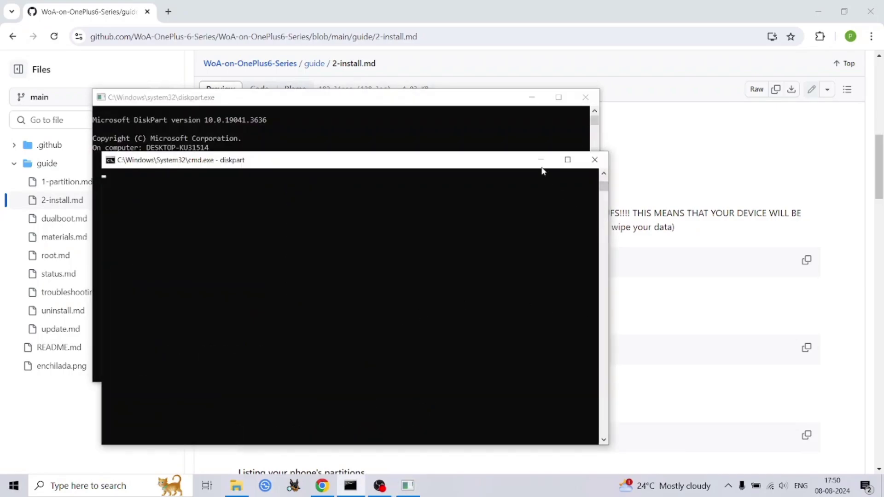
pyautogui.click(541, 160)
pyautogui.click(532, 97)
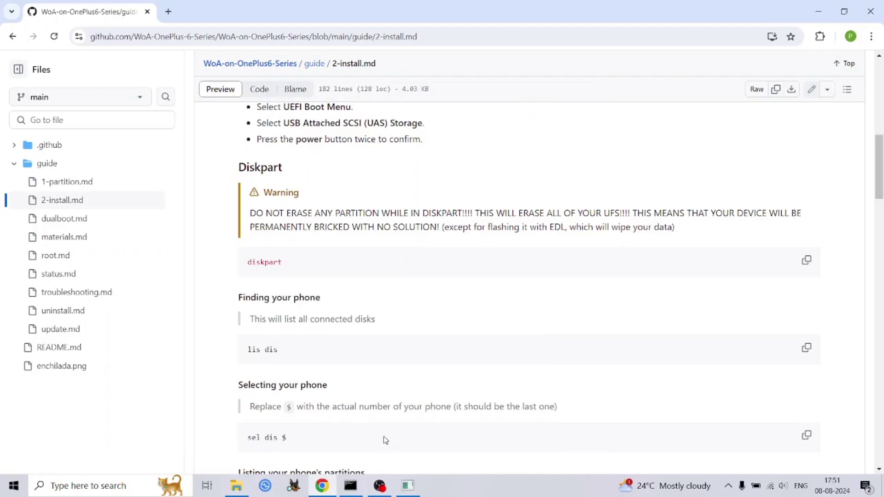
pyautogui.click(351, 486)
pyautogui.click(542, 160)
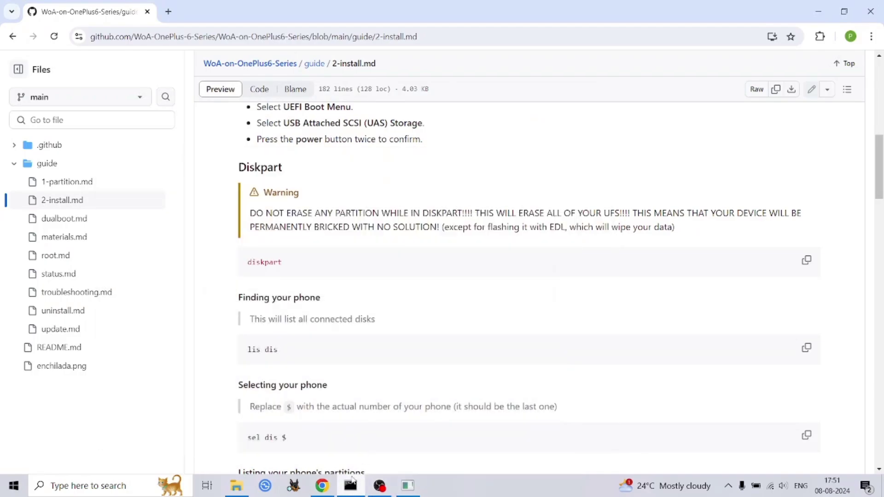
pyautogui.click(614, 182)
pyautogui.scroll(-3, 480, 237)
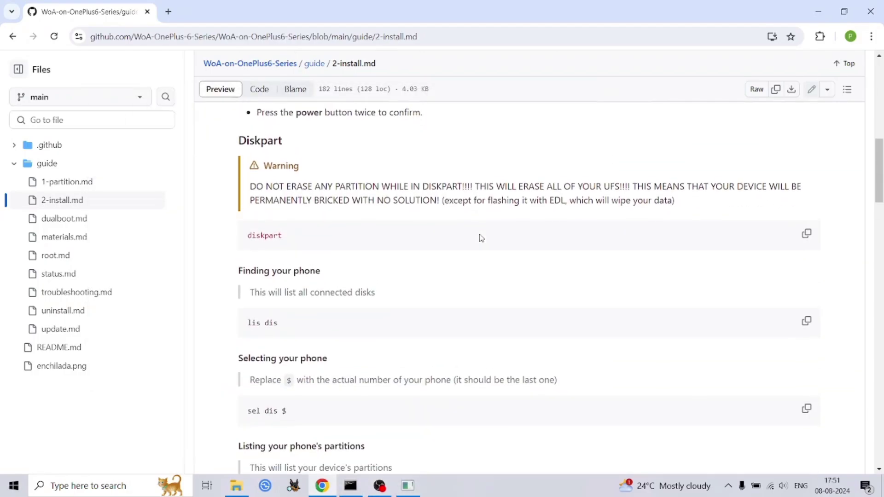
pyautogui.click(806, 211)
# - Run 'lis dis' in DiskPart and identify Disk 6 as the 116 GB phone
pyautogui.click(408, 486)
pyautogui.click(412, 285)
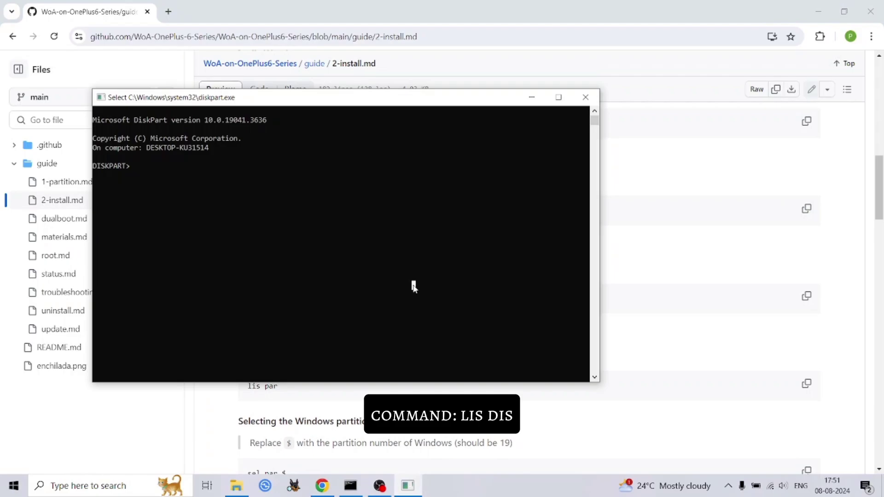
pyautogui.rightClick(413, 283)
pyautogui.press('Return')
pyautogui.moveTo(208, 204); pyautogui.dragTo(289, 203)
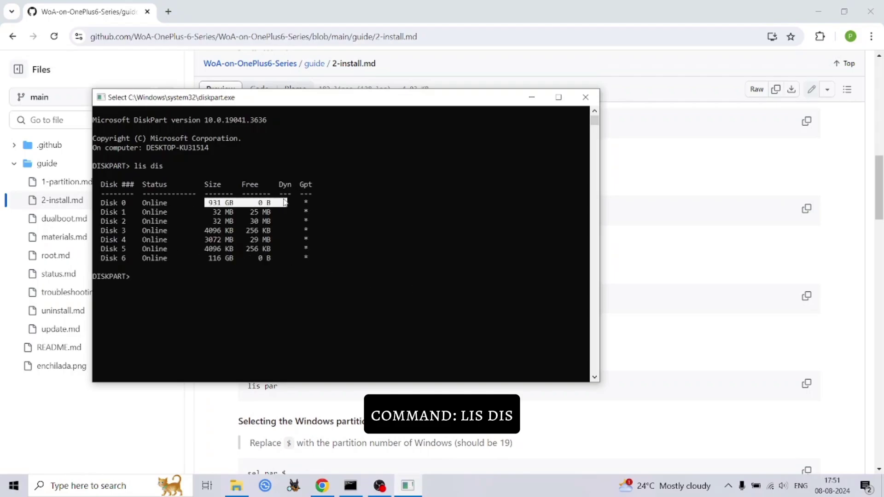
pyautogui.moveTo(212, 258); pyautogui.dragTo(105, 259)
# - Select the phone's disk with 'sel dis 6'
pyautogui.click(823, 347)
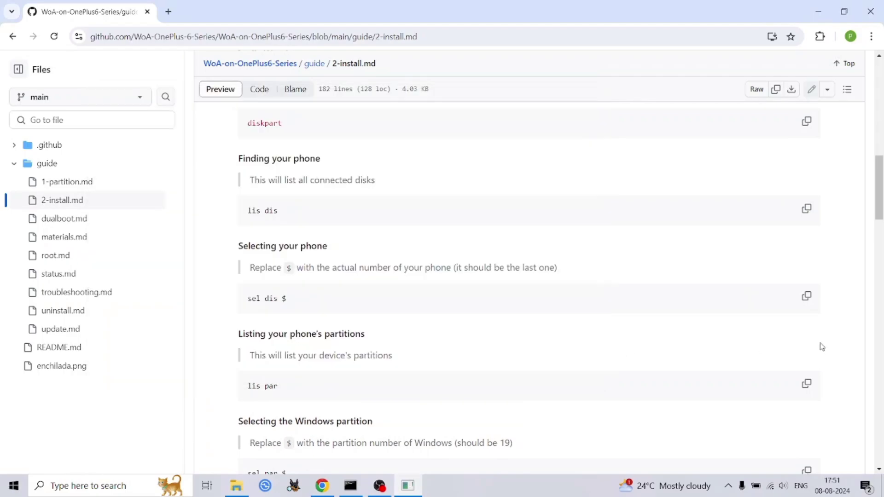
pyautogui.click(806, 296)
pyautogui.hotkey('alt', 'Tab')
pyautogui.rightClick(270, 263)
pyautogui.press('BackSpace')
pyautogui.write('6')
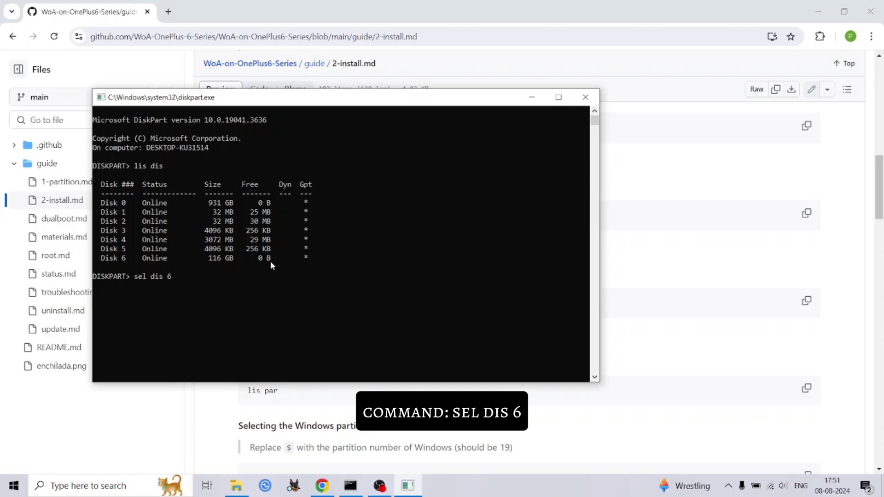
pyautogui.press('Return')
# - List the 19 partitions with 'lis par', note 86 GB Partition 19, and copy 'sel par $'
pyautogui.click(649, 358)
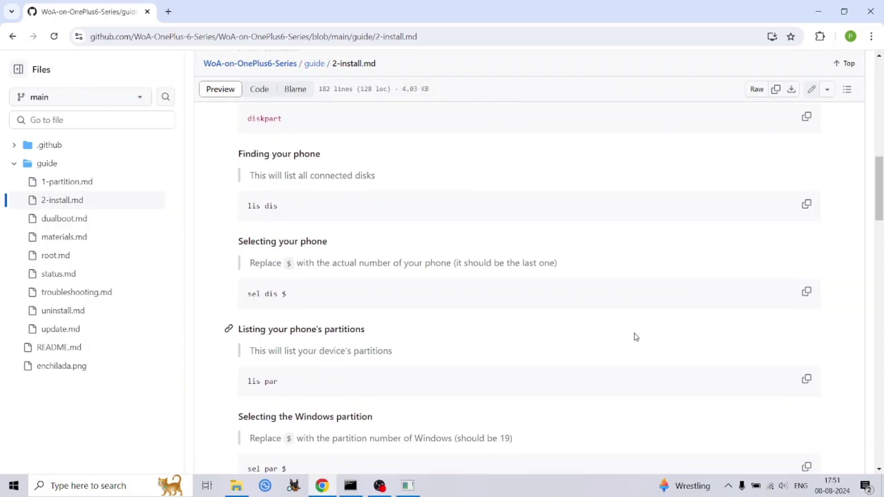
pyautogui.scroll(-3, 634, 336)
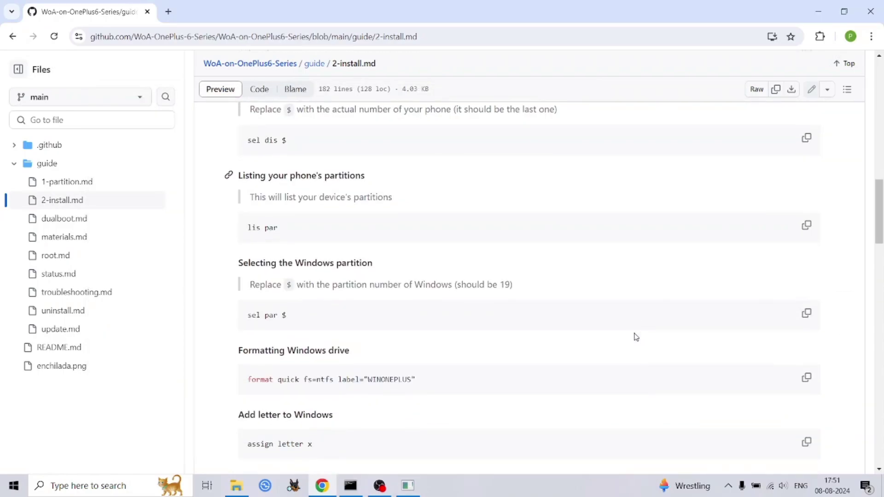
pyautogui.click(806, 225)
pyautogui.click(408, 486)
pyautogui.hotkey('ctrl', 'v')
pyautogui.press('Return')
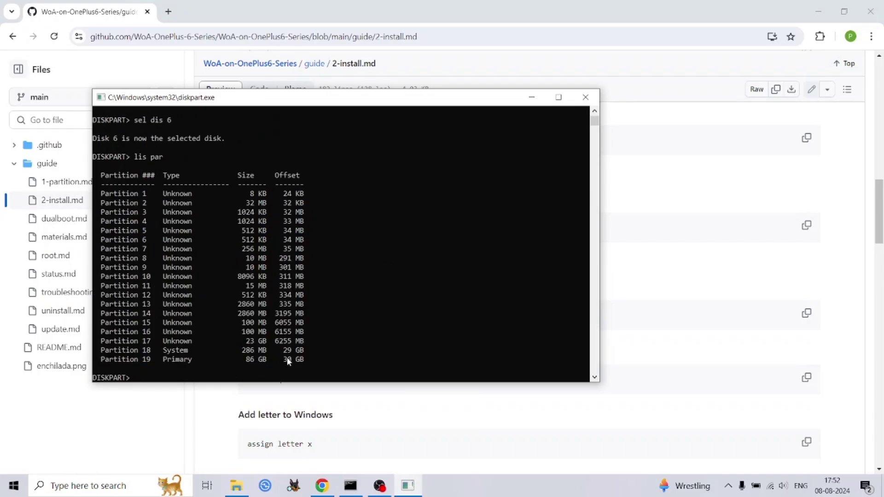
pyautogui.moveTo(286, 357); pyautogui.dragTo(145, 361)
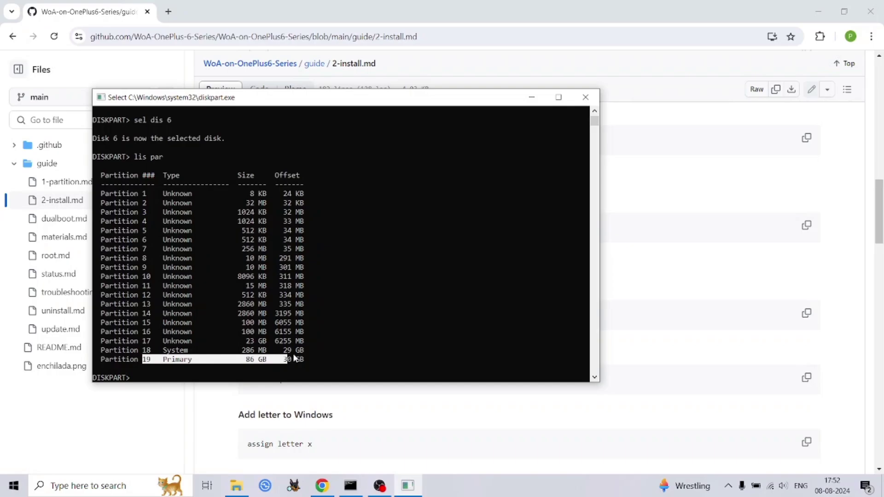
pyautogui.click(740, 396)
pyautogui.click(806, 304)
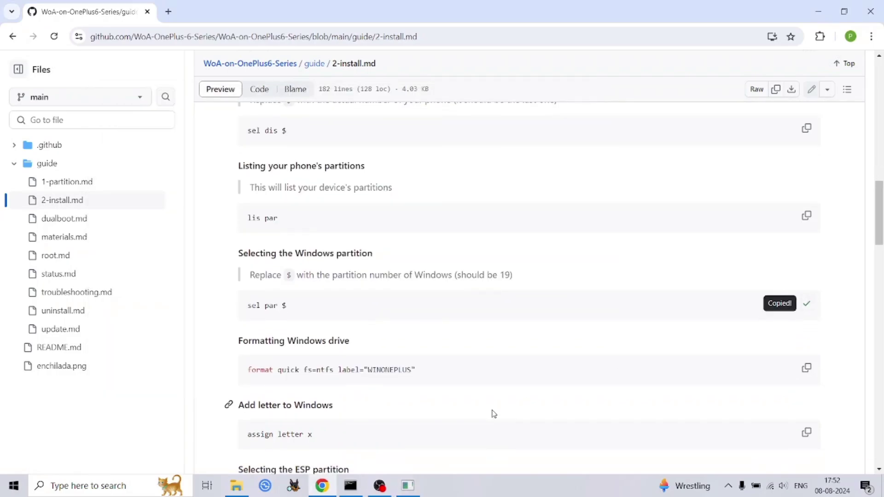
pyautogui.click(408, 485)
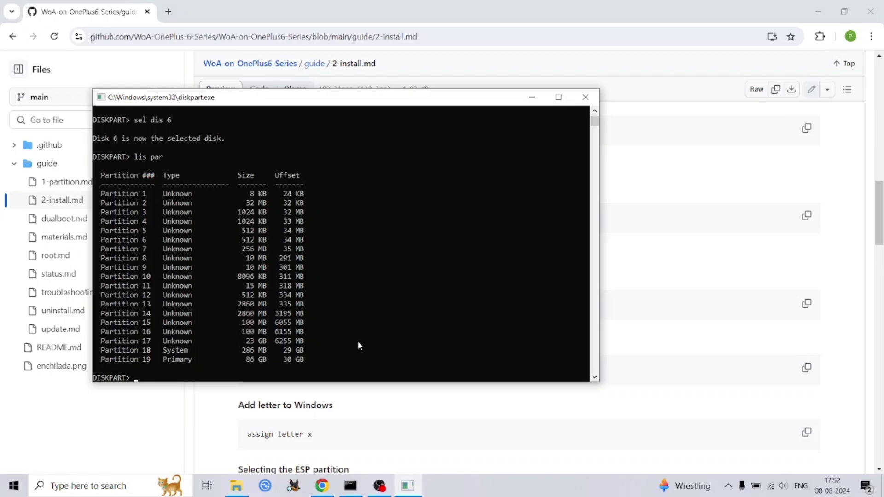
# - Select Partition 19 for Windows with 'sel par 19'
pyautogui.click(641, 368)
pyautogui.click(807, 304)
pyautogui.click(408, 486)
pyautogui.rightClick(347, 378)
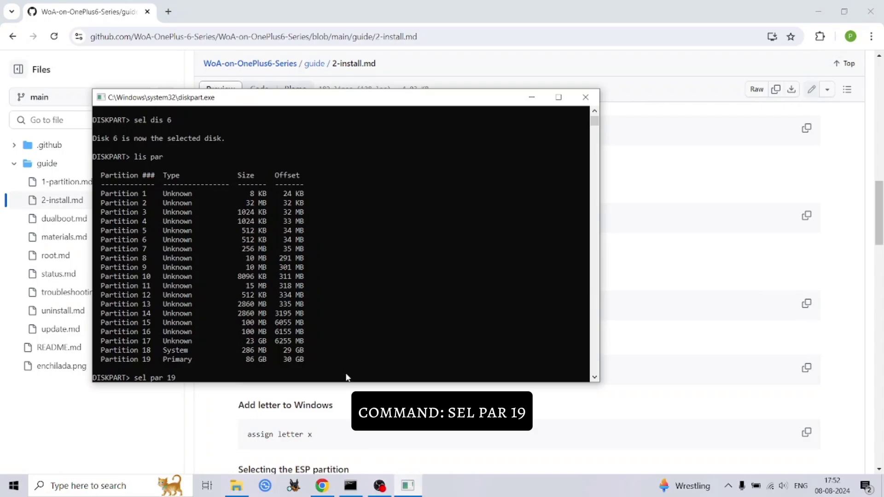
pyautogui.press('Return')
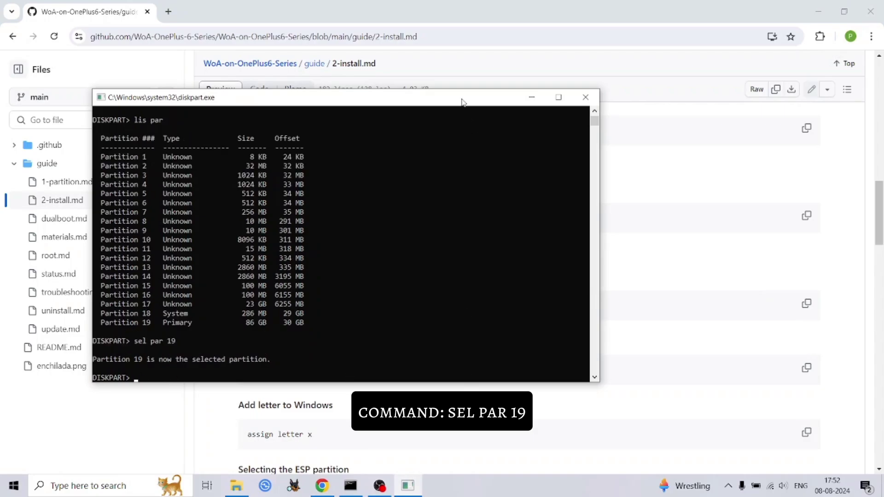
# - Quick-format Partition 19 as NTFS with the label WINONEPLUS
pyautogui.moveTo(462, 101); pyautogui.dragTo(490, 51)
pyautogui.click(807, 368)
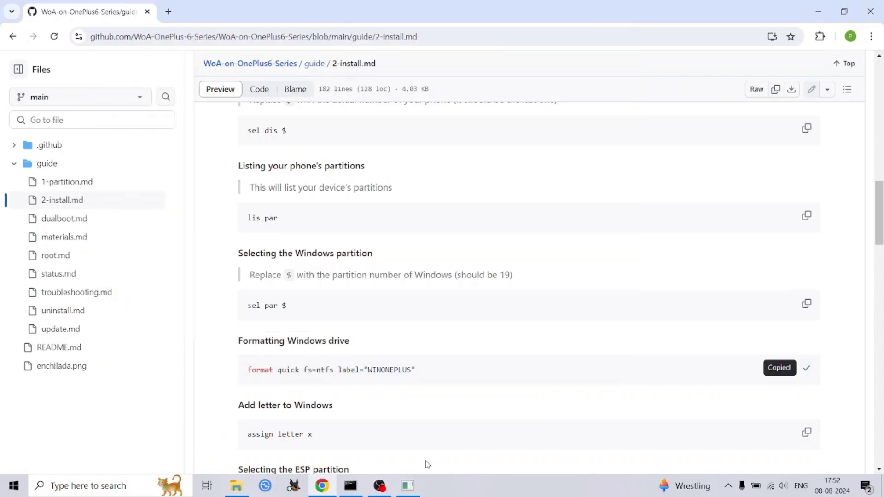
pyautogui.click(408, 486)
pyautogui.rightClick(385, 294)
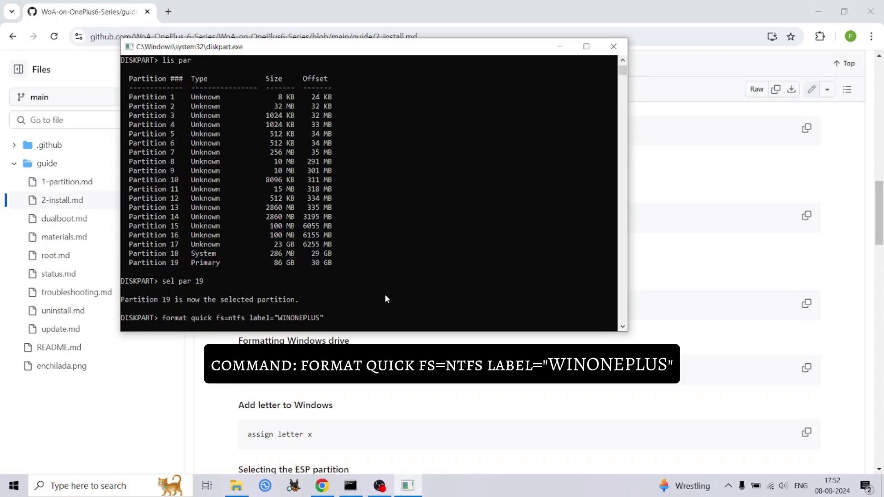
pyautogui.press('Return')
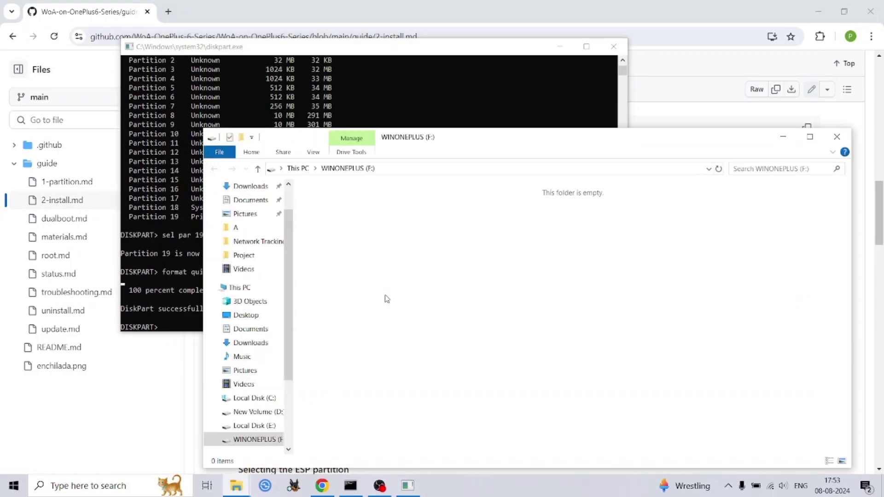
# - Assign drive letter X to the WINONEPLUS partition with 'assign letter x'
pyautogui.click(838, 137)
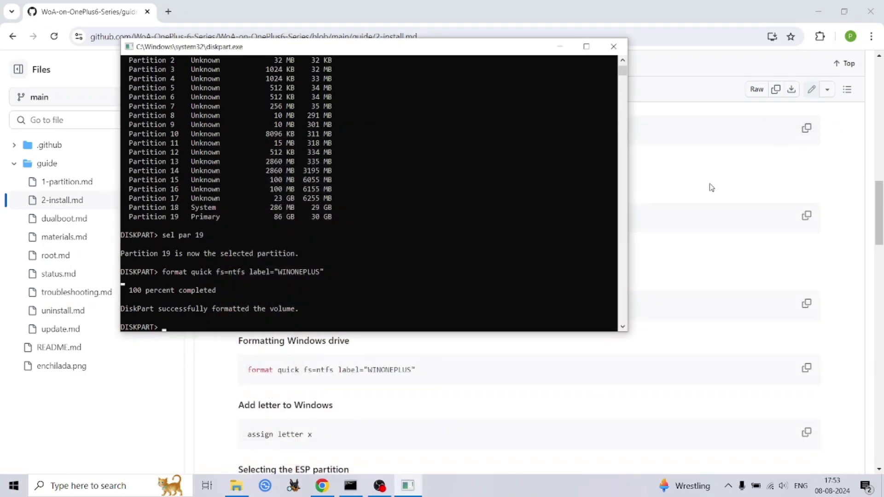
pyautogui.click(807, 432)
pyautogui.click(408, 485)
pyautogui.rightClick(332, 306)
pyautogui.press('Return')
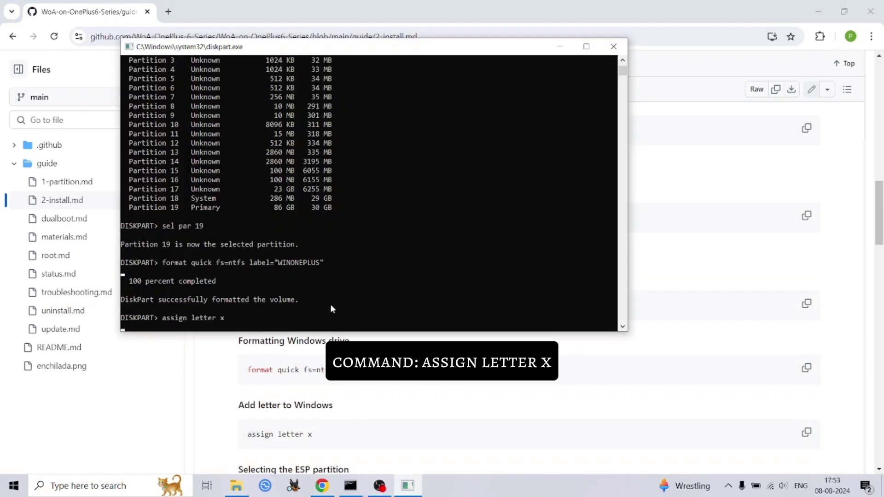
# - Close the X: drive window and copy the ESP 'sel par $' command from the guide
pyautogui.click(724, 405)
pyautogui.scroll(-2, 724, 404)
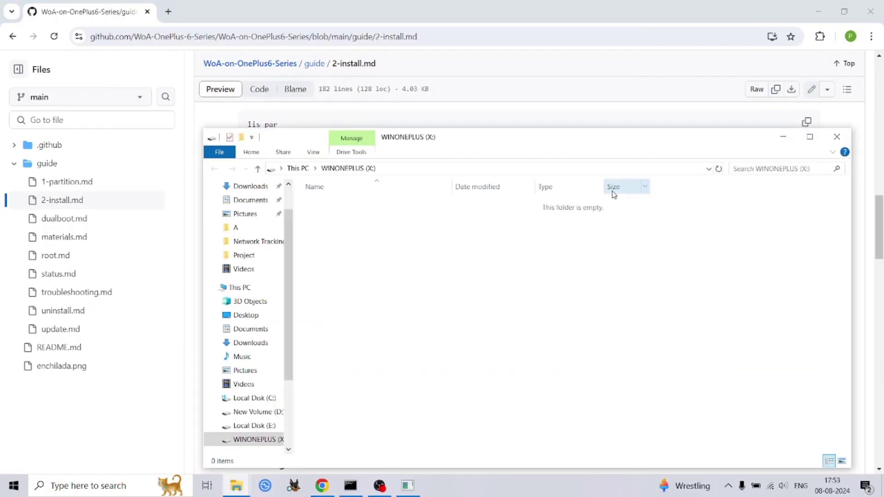
pyautogui.click(838, 138)
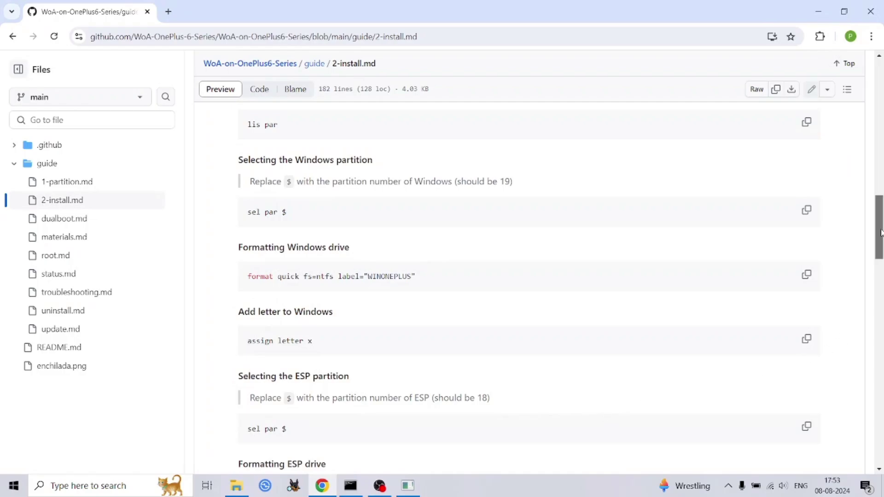
pyautogui.scroll(-3, 821, 264)
pyautogui.click(807, 290)
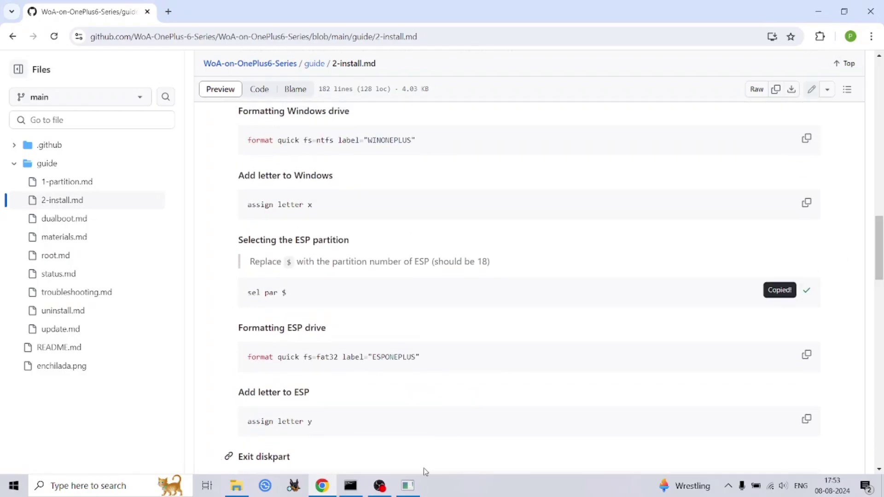
# - Paste the ESP select-partition command and identify Partition 18 as the ESP
pyautogui.click(407, 486)
pyautogui.rightClick(379, 249)
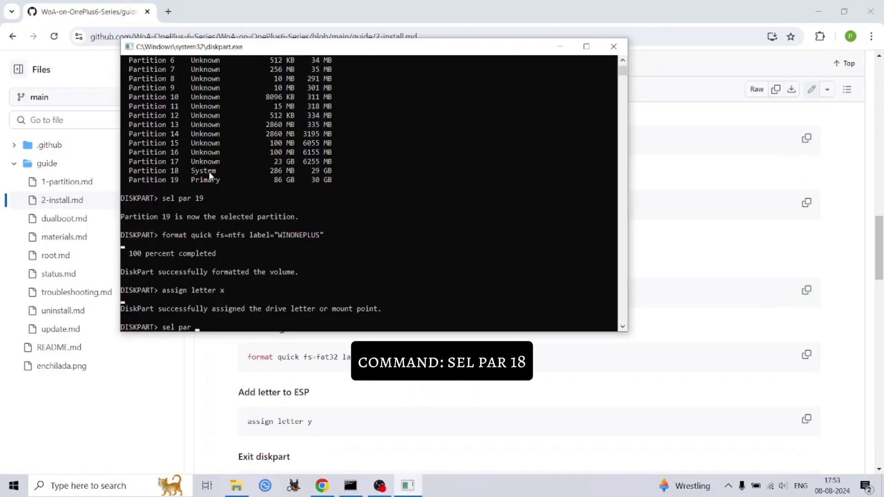
pyautogui.click(174, 171)
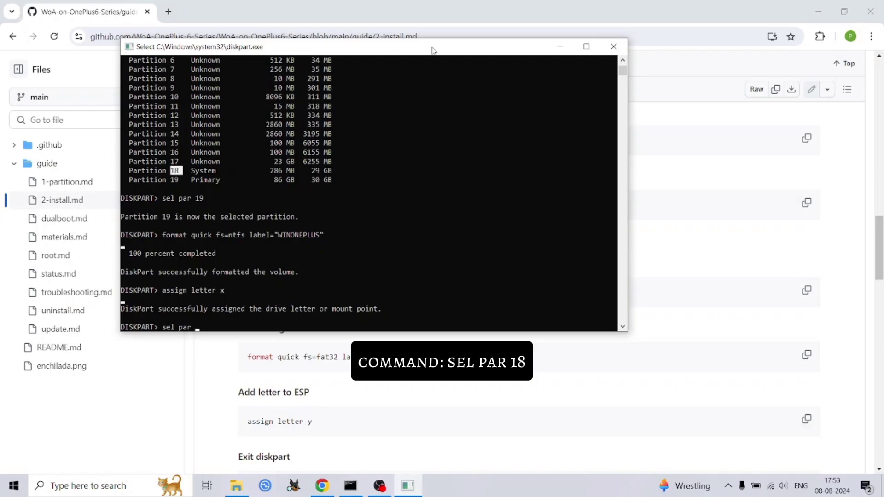
pyautogui.moveTo(441, 46); pyautogui.dragTo(381, 19)
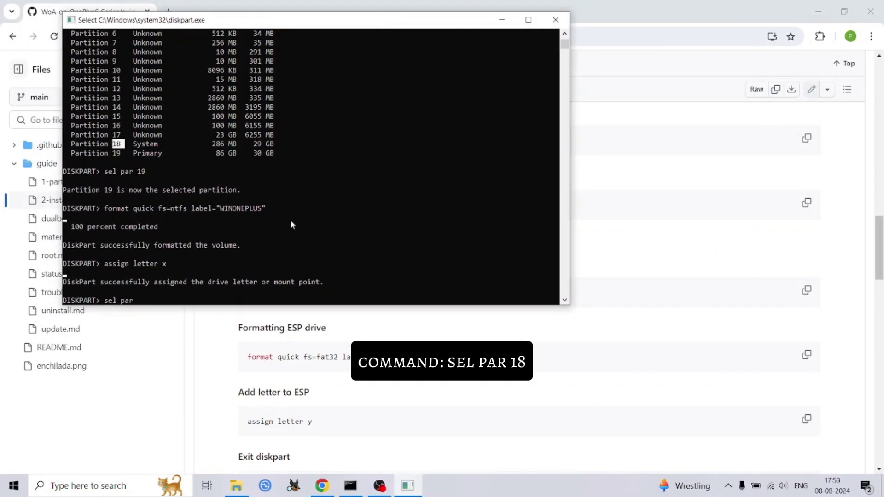
pyautogui.click(823, 283)
pyautogui.doubleClick(420, 261)
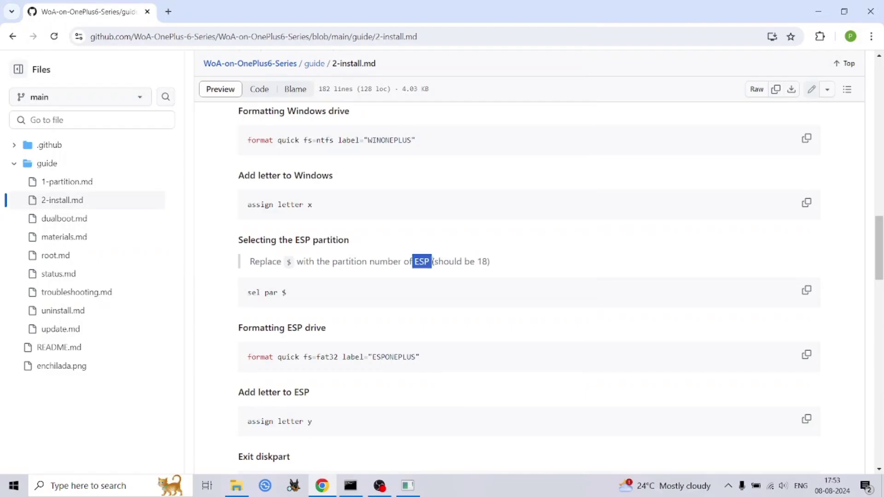
pyautogui.click(433, 262)
# - Confirm Partition 18's 286 MB size and select it with 'sel par 18'
pyautogui.click(407, 485)
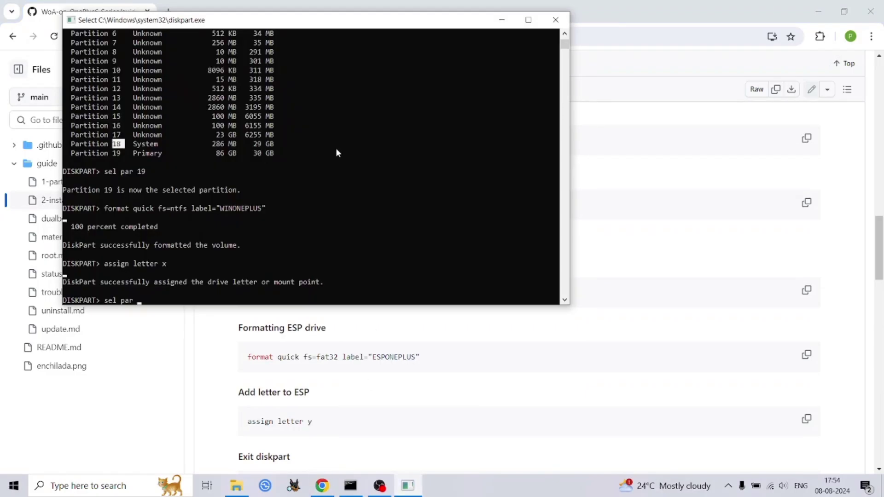
pyautogui.click(321, 164)
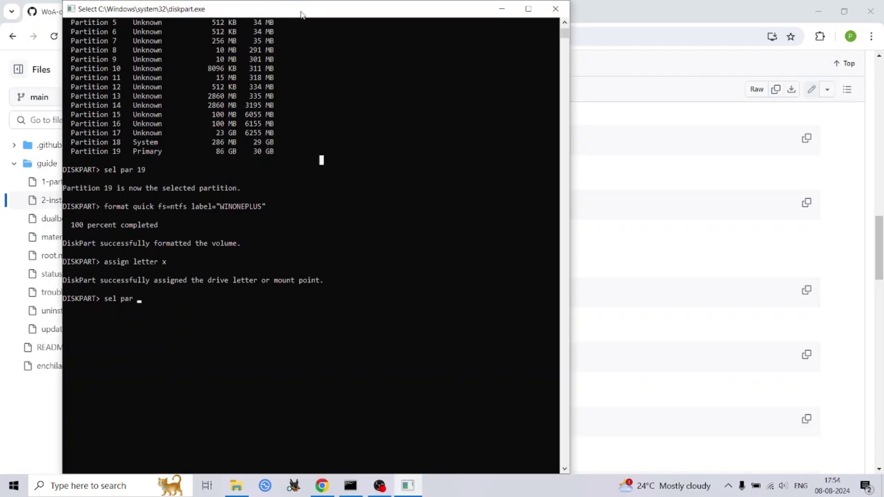
pyautogui.scroll(-6, 301, 11)
pyautogui.scroll(8, 271, 76)
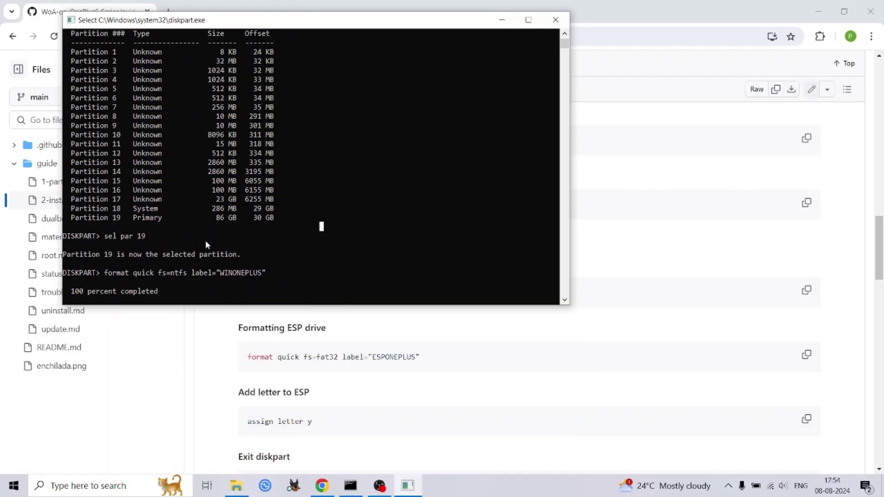
pyautogui.moveTo(212, 208); pyautogui.dragTo(229, 211)
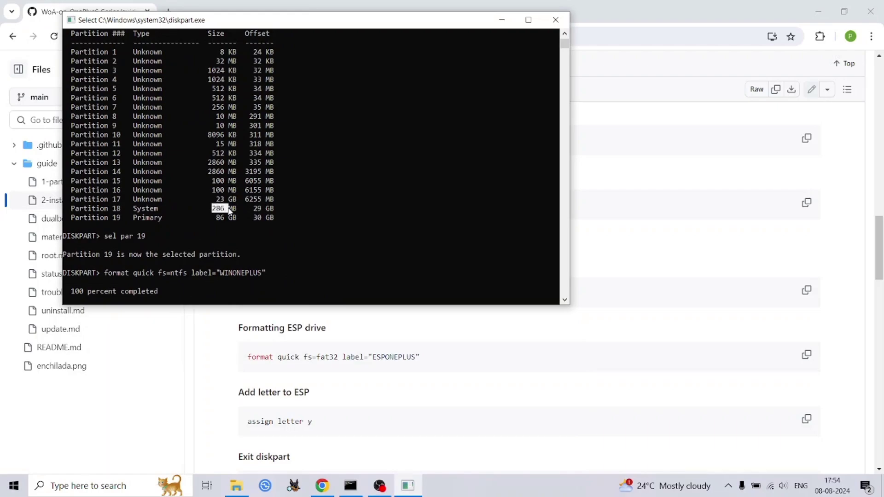
pyautogui.click(256, 210)
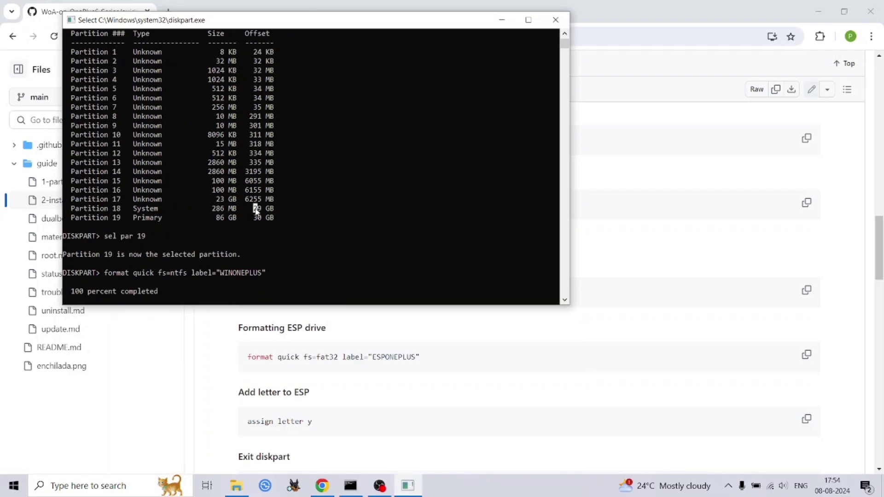
pyautogui.doubleClick(218, 210)
pyautogui.scroll(1, 174, 206)
pyautogui.write('sel par 18')
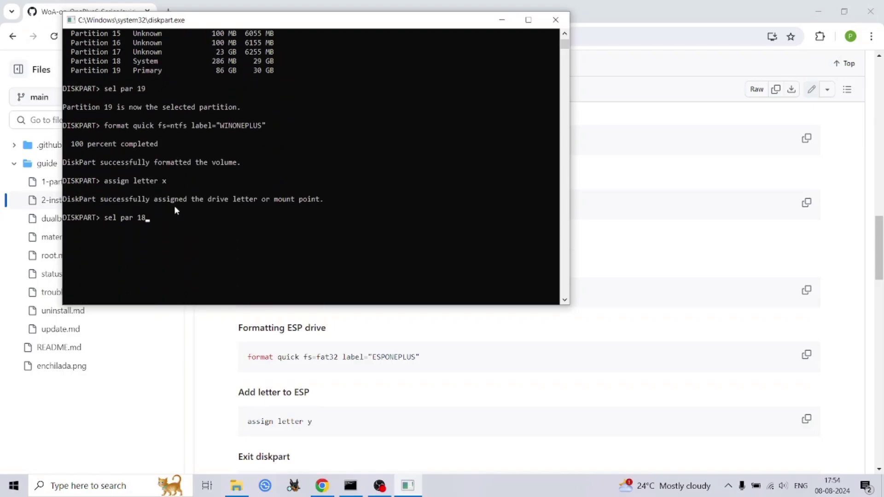
pyautogui.press('Return')
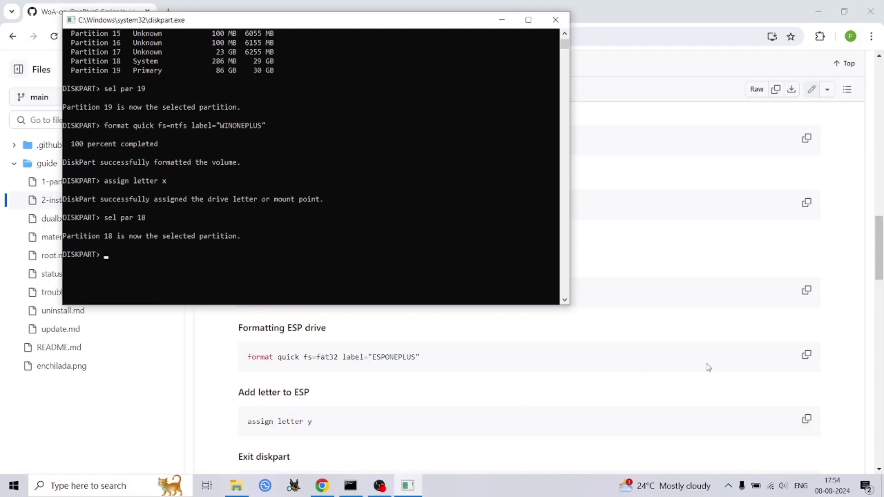
# - Quick-format Partition 18 as FAT32 labelled ESPONEPLUS
pyautogui.click(806, 355)
pyautogui.hotkey('alt', 'Tab')
pyautogui.rightClick(318, 225)
pyautogui.press('Return')
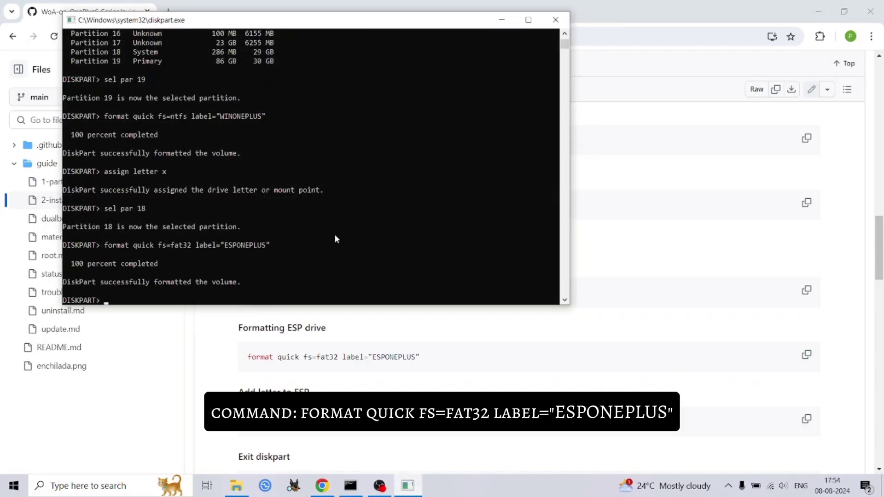
# - Assign drive letter Y to the ESP partition
pyautogui.click(806, 419)
pyautogui.hotkey('alt', 'Tab')
pyautogui.rightClick(304, 223)
pyautogui.press('Return')
pyautogui.scroll(3, 304, 223)
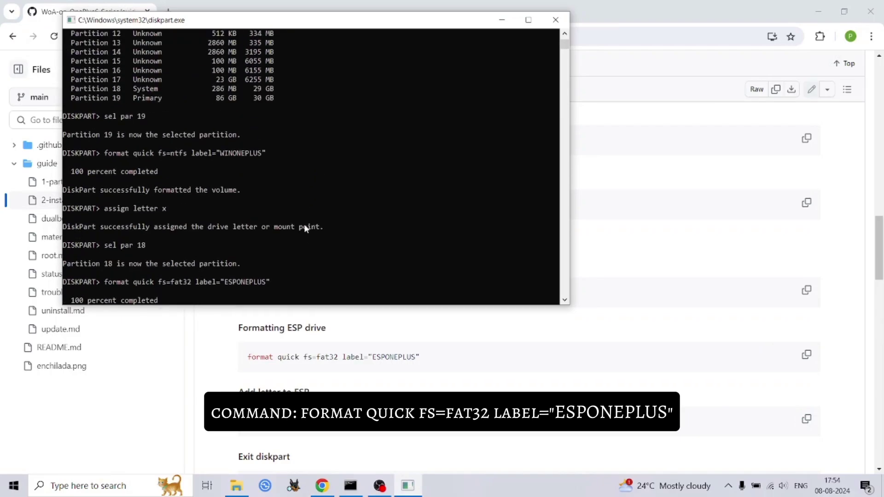
pyautogui.scroll(-5, 304, 223)
# - Exit diskpart using the guide's exit command
pyautogui.hotkey('alt', 'Tab')
pyautogui.scroll(-5, 304, 224)
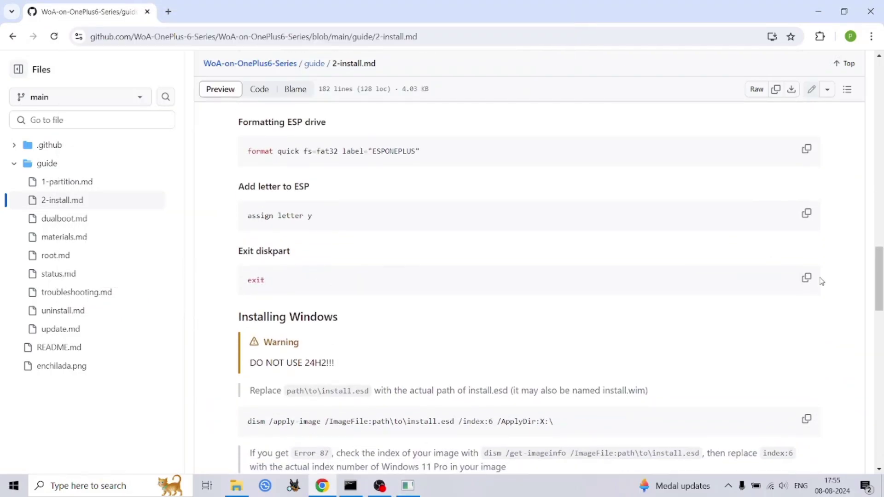
pyautogui.click(807, 279)
pyautogui.hotkey('alt', 'Tab')
pyautogui.rightClick(350, 242)
pyautogui.press('Return')
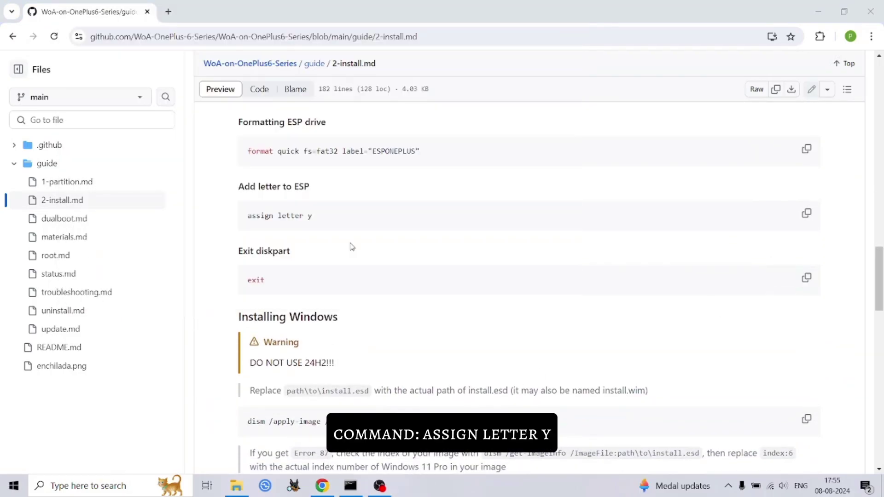
# - Scroll the guide to the DISM step and highlight the install.esd placeholder path
pyautogui.hotkey('alt', 'Tab')
pyautogui.hotkey('alt', 'Tab')
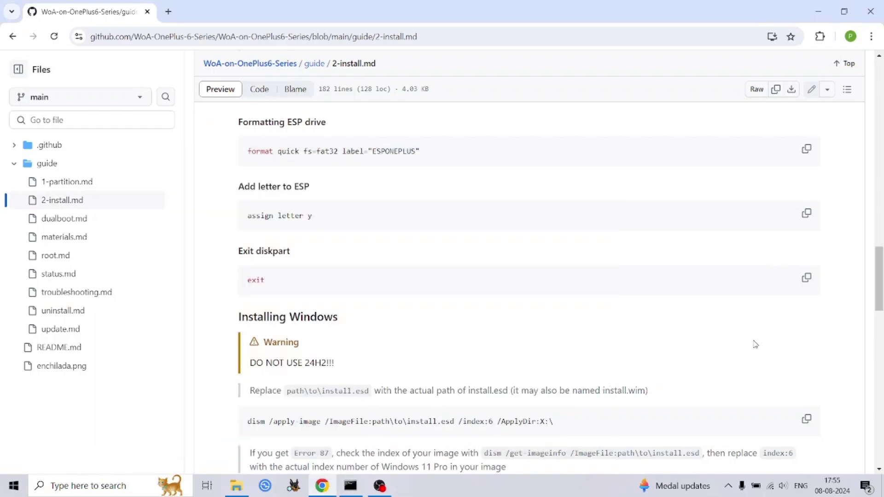
pyautogui.scroll(-2, 754, 346)
pyautogui.scroll(-1, 755, 345)
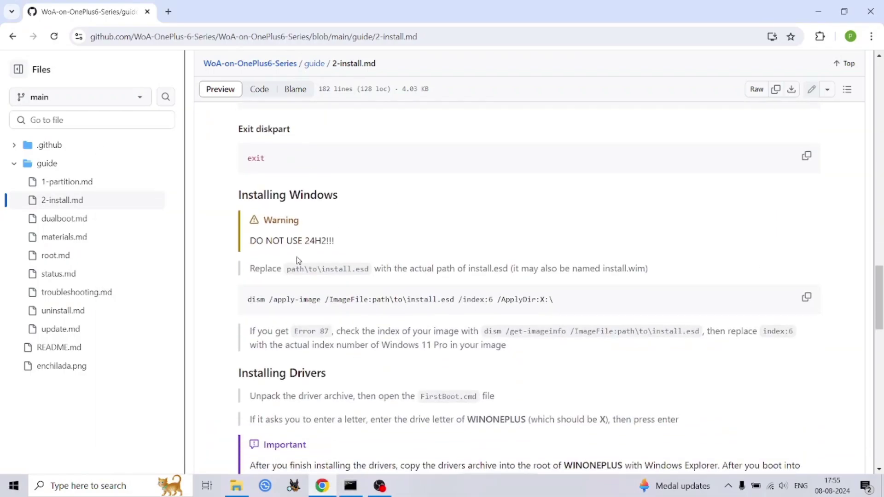
pyautogui.moveTo(288, 269); pyautogui.dragTo(537, 270)
# - Reposition the running DISM console applying index 6 to X:\ and return to the guide
pyautogui.click(612, 298)
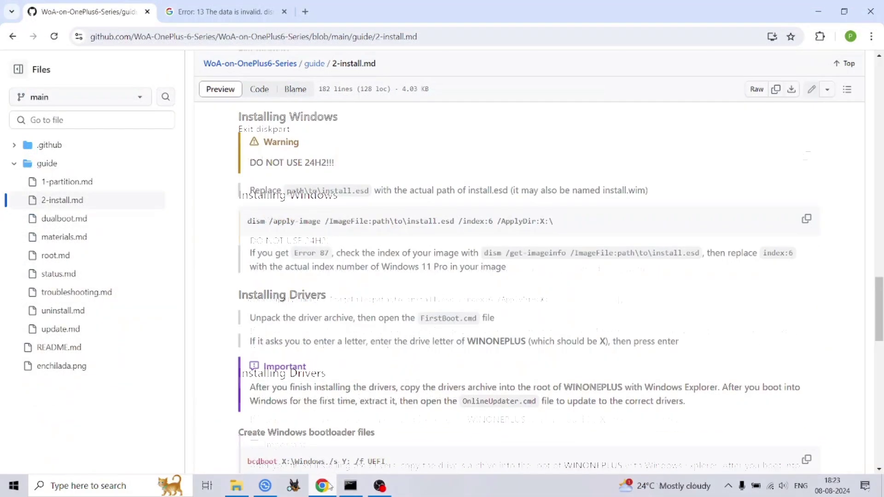
pyautogui.hotkey('alt', 'Tab')
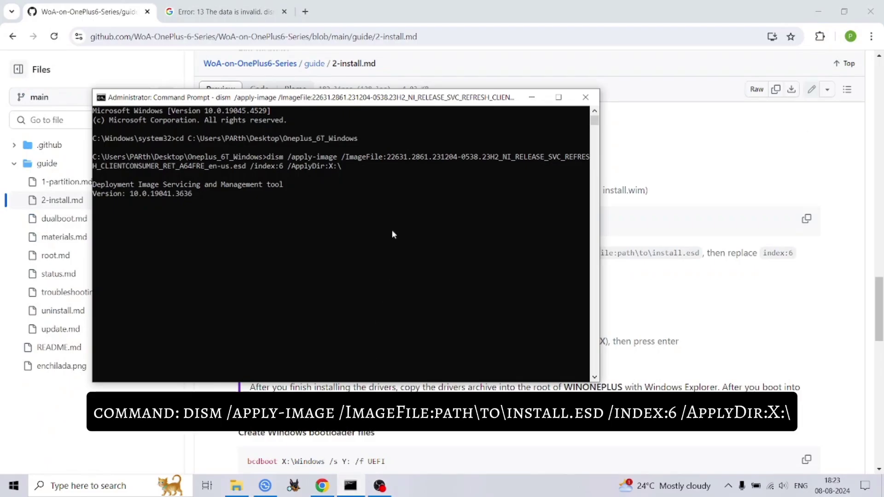
pyautogui.moveTo(371, 102); pyautogui.dragTo(342, 82)
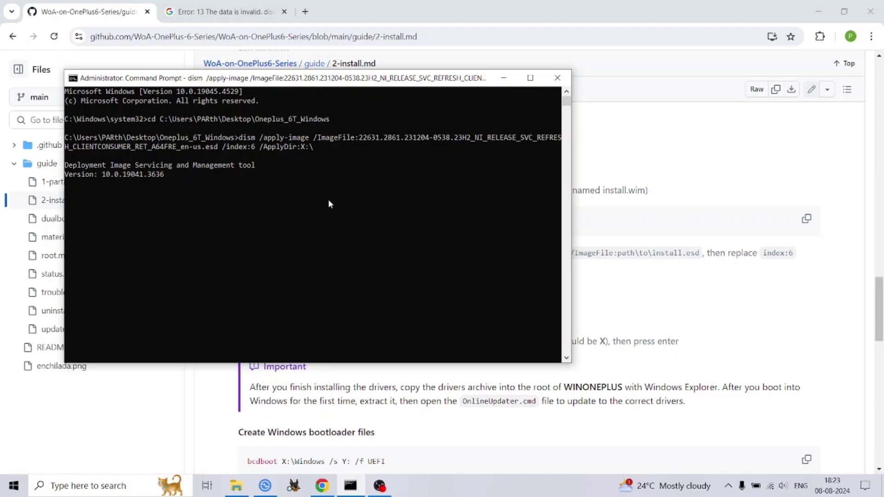
pyautogui.click(711, 283)
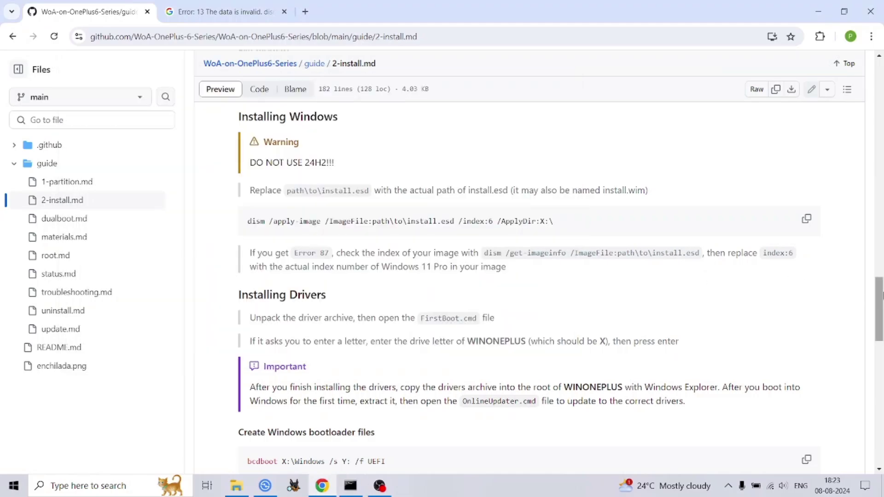
# - Scroll the guide to the bootloader section and confirm the DISM apply reached 100%
pyautogui.scroll(-4, 880, 313)
pyautogui.scroll(-2, 880, 341)
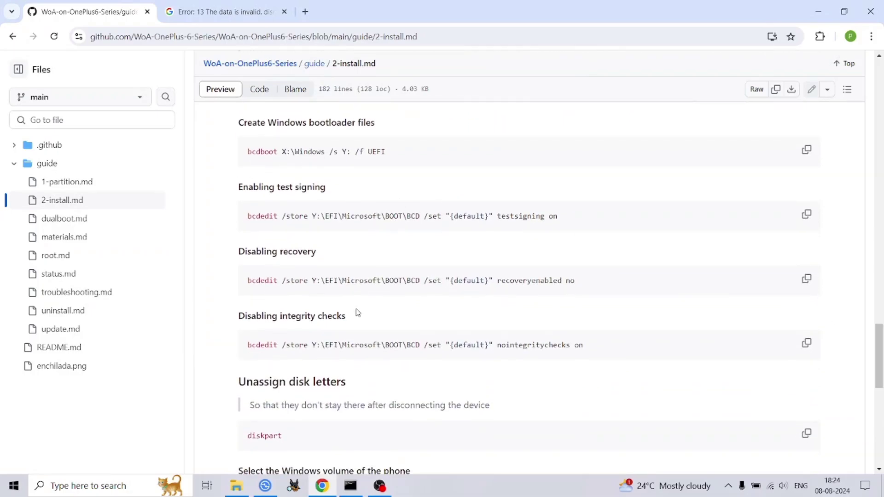
pyautogui.click(351, 486)
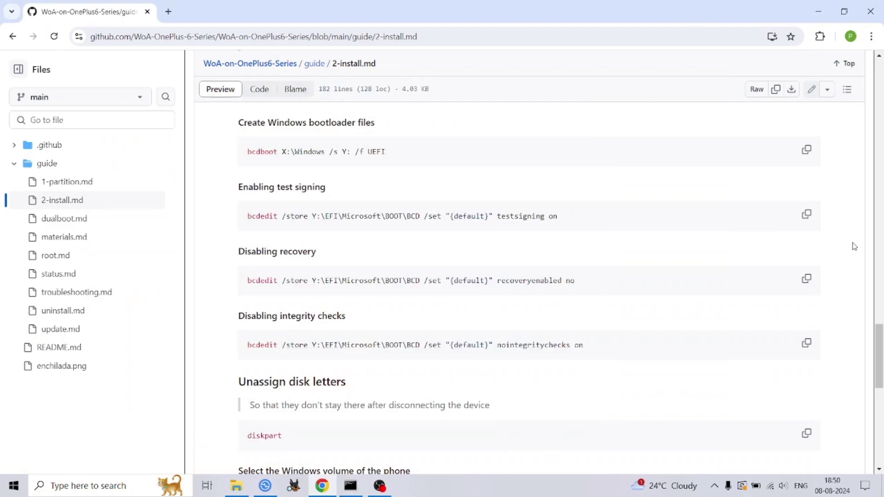
pyautogui.moveTo(880, 334); pyautogui.dragTo(881, 299)
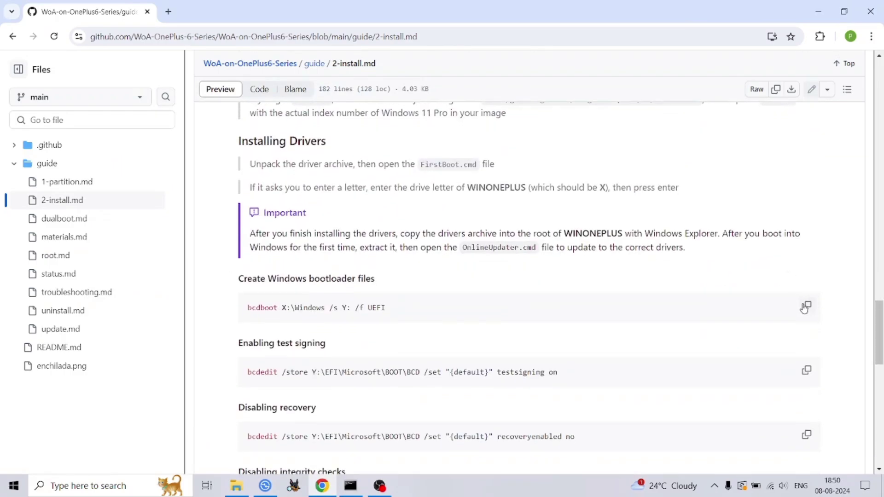
# - Copy the bcdboot command, then extract op6series-drivers into its own folder
pyautogui.click(806, 308)
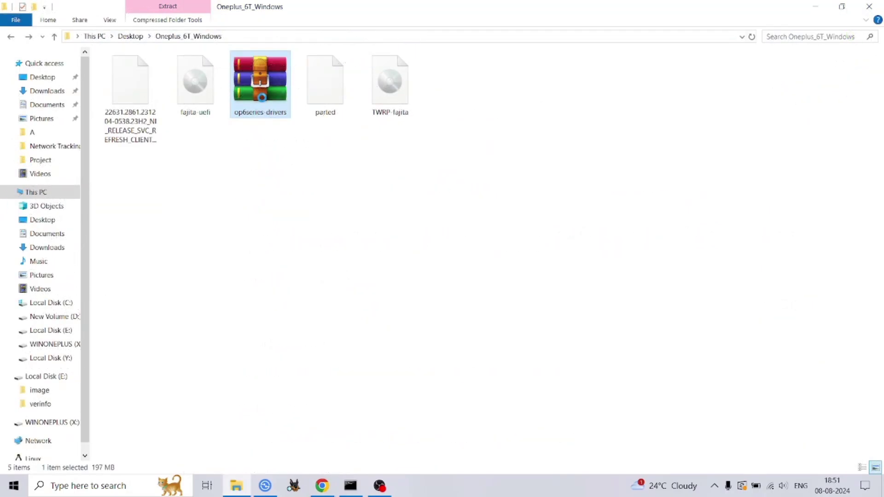
pyautogui.rightClick(263, 98)
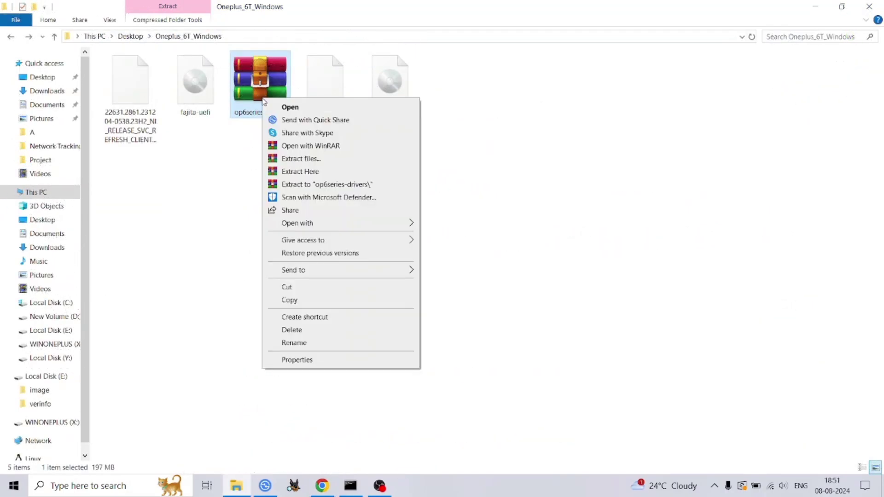
pyautogui.click(302, 158)
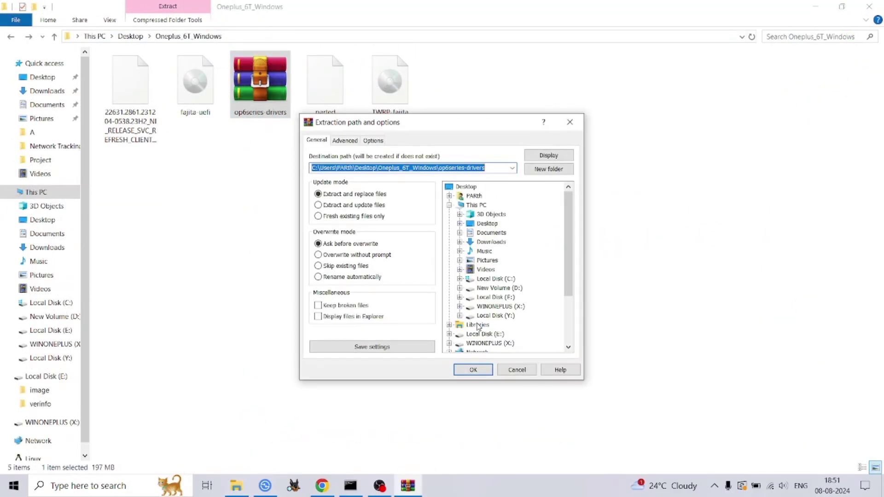
pyautogui.click(477, 370)
# - Browse into the extracted op6series folder and run the FAJITAFirstBoot script
pyautogui.doubleClick(456, 89)
pyautogui.doubleClick(282, 74)
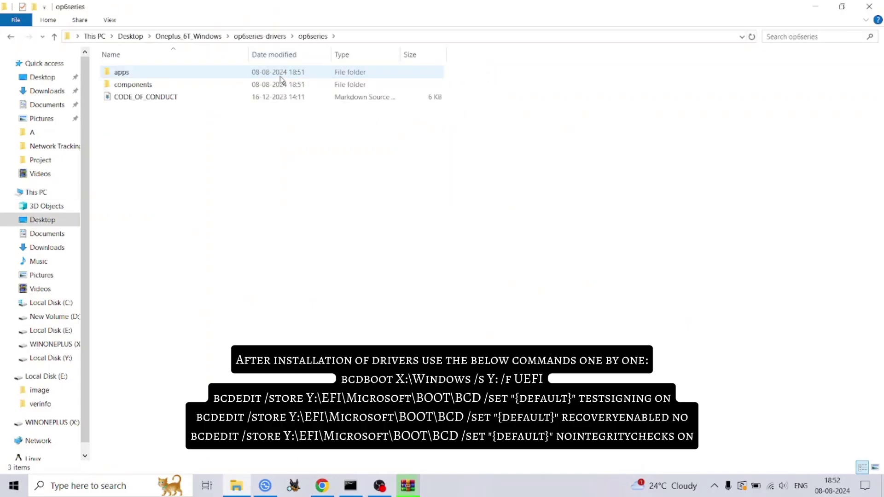
pyautogui.doubleClick(195, 83)
pyautogui.doubleClick(189, 76)
pyautogui.hotkey('alt', 'Left')
pyautogui.hotkey('alt', 'Left')
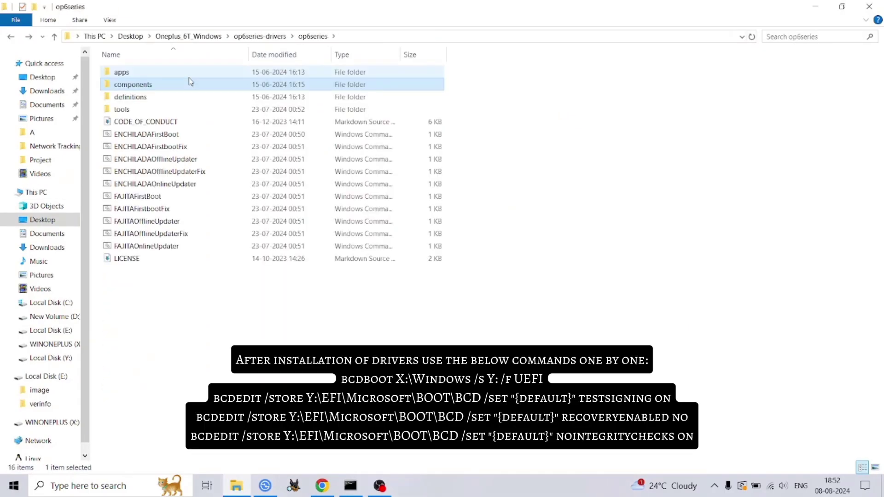
pyautogui.click(170, 197)
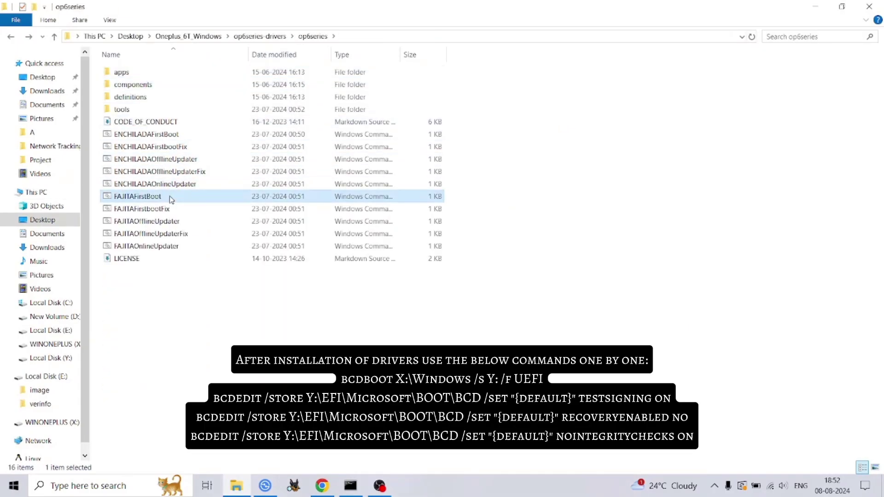
pyautogui.doubleClick(171, 198)
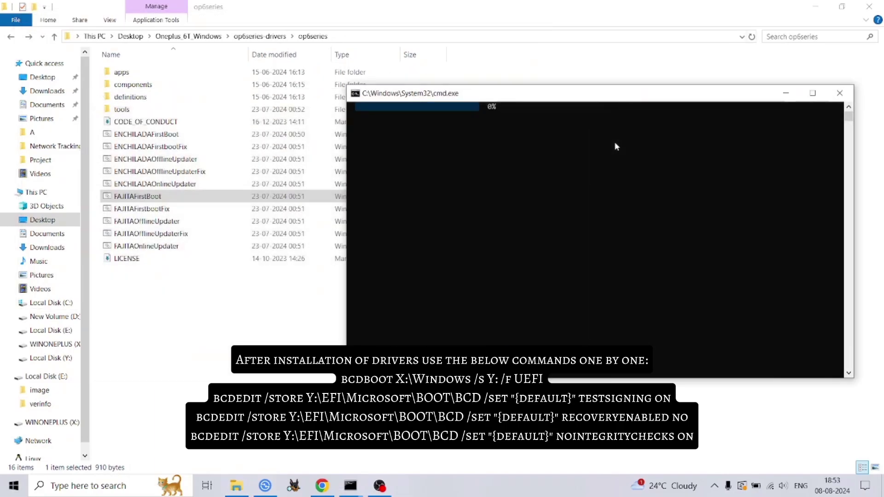
# - Answer 'y' to accept the msstore source agreement terms
pyautogui.rightClick(565, 149)
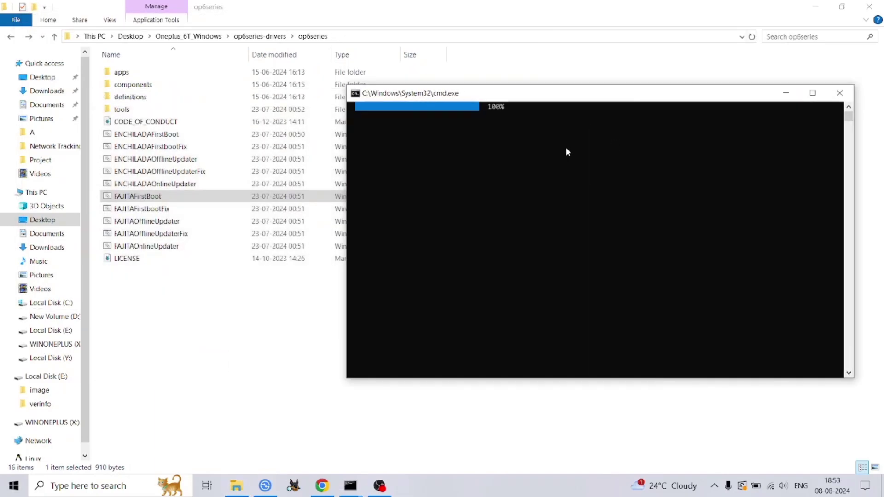
pyautogui.click(465, 115)
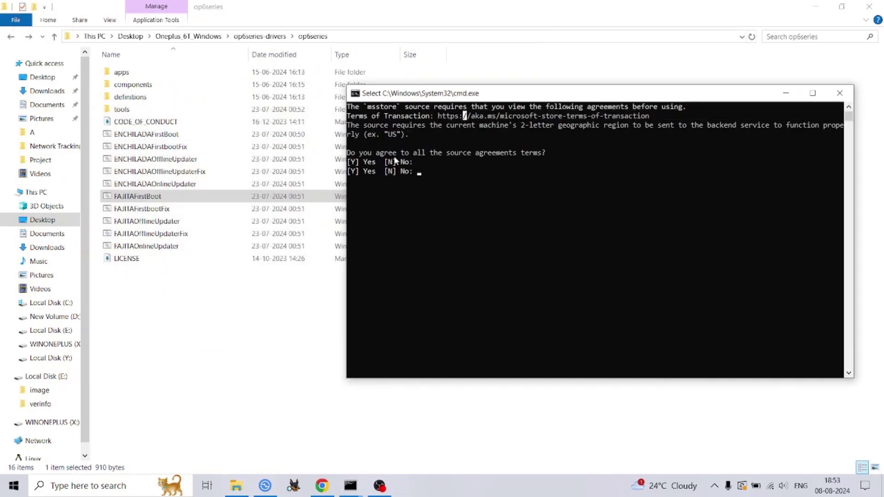
pyautogui.write('y')
pyautogui.press('Return')
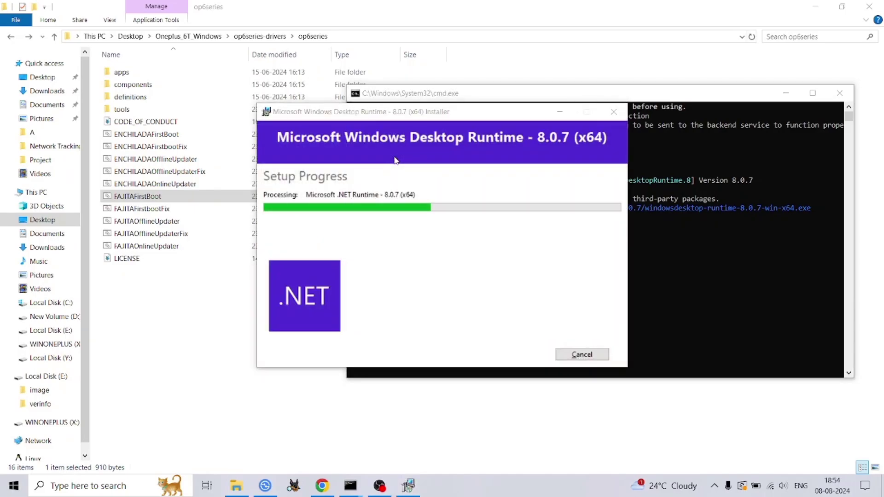
# - Check the guide, then resume the paused driver script so Driver Updater installs drivers
pyautogui.click(329, 484)
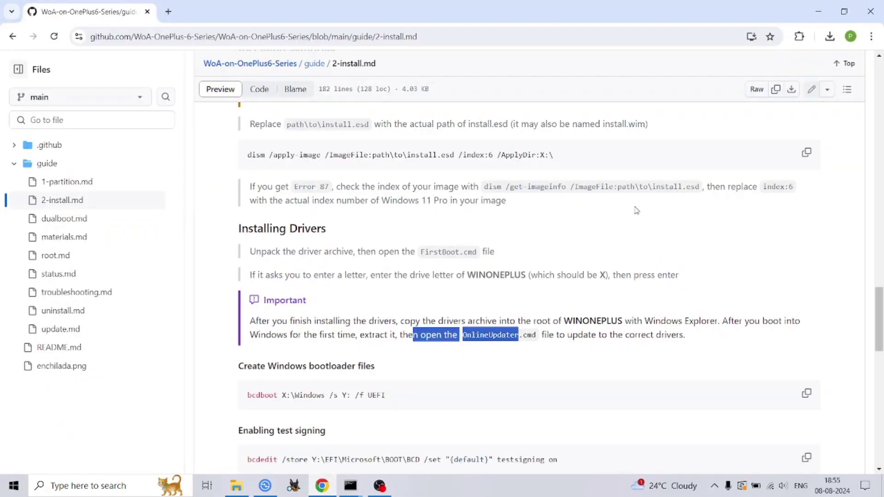
pyautogui.hotkey('alt', 'Tab')
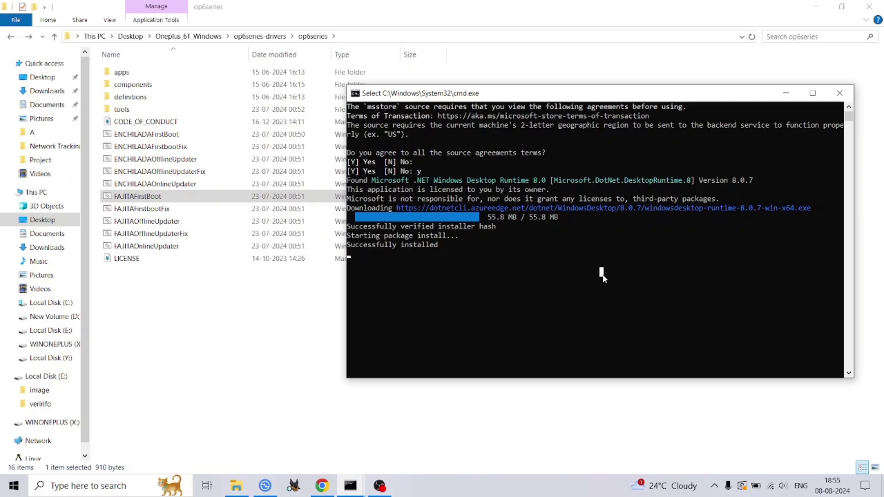
pyautogui.press('Return')
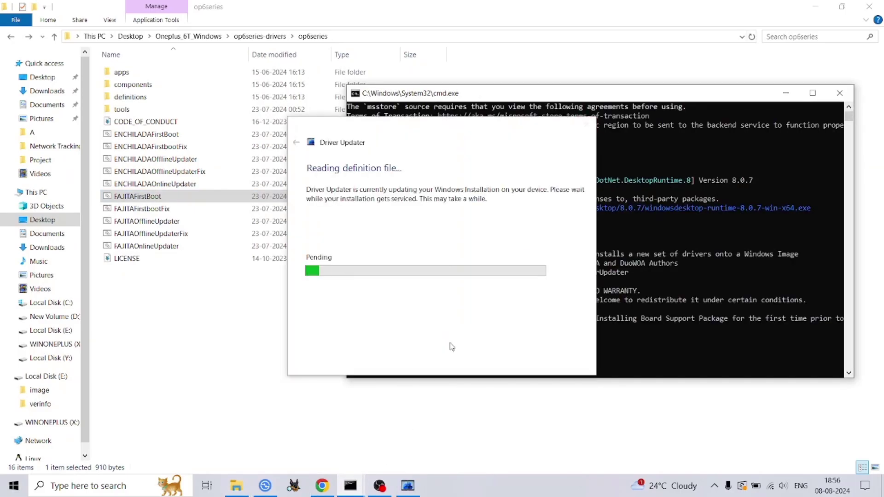
pyautogui.click(746, 272)
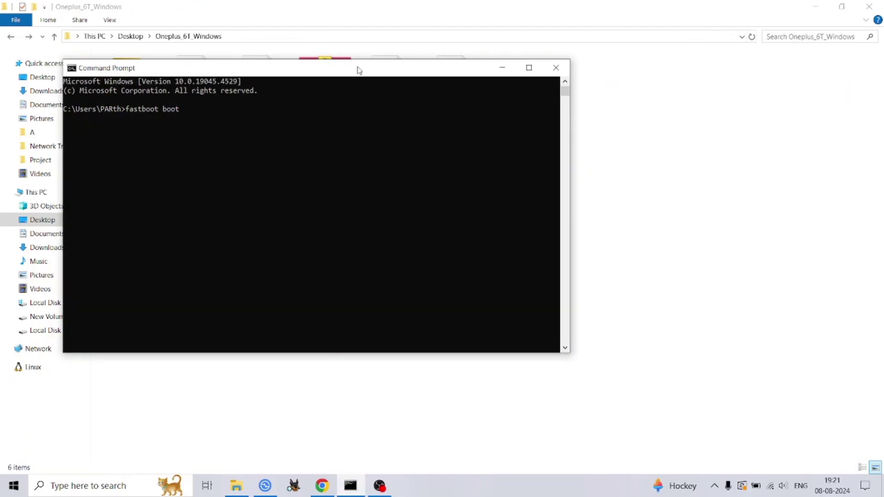
# - Run 'fastboot boot' with the fajita-uefi.img path, booting the phone in 0.247s
pyautogui.moveTo(357, 69); pyautogui.dragTo(488, 170)
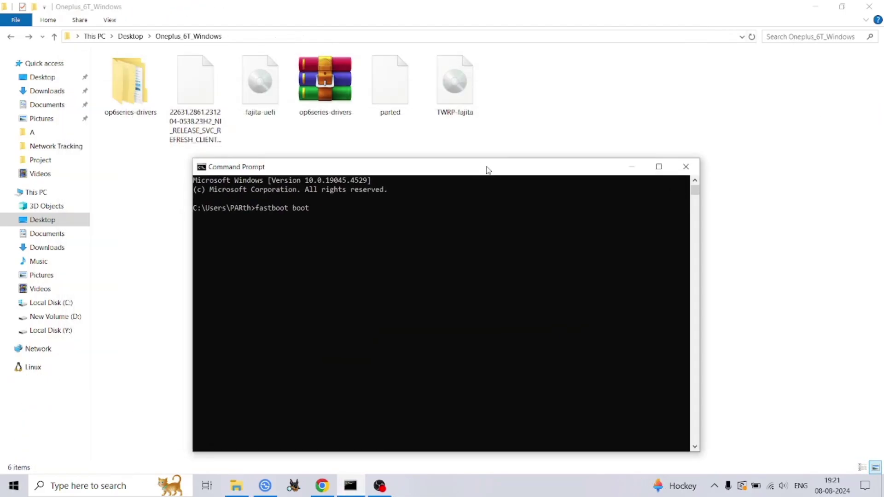
pyautogui.moveTo(244, 103); pyautogui.dragTo(447, 323)
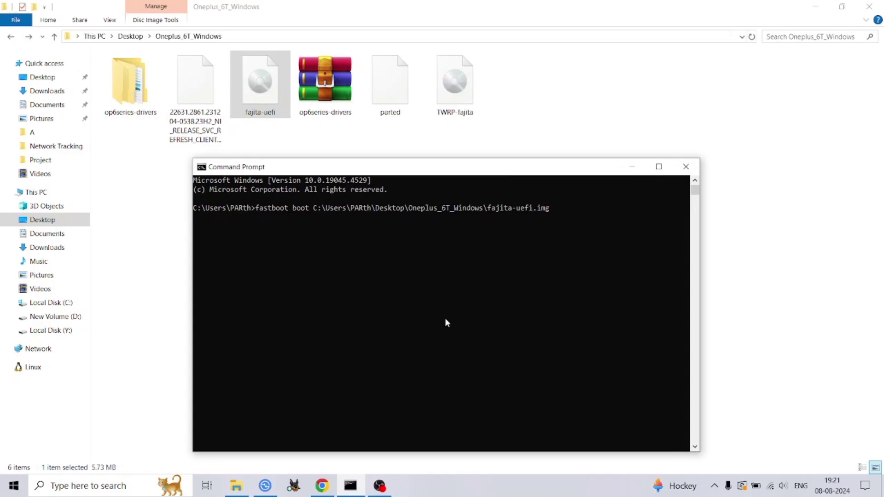
pyautogui.press('Return')
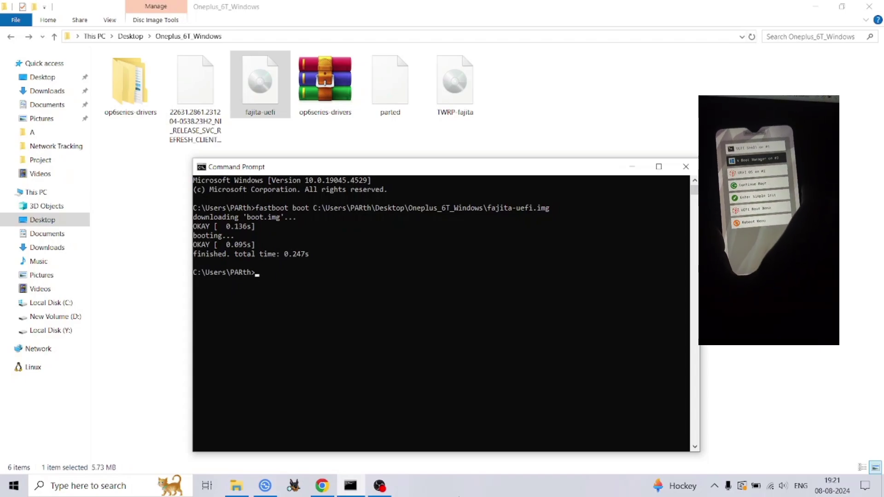
pyautogui.click(463, 494)
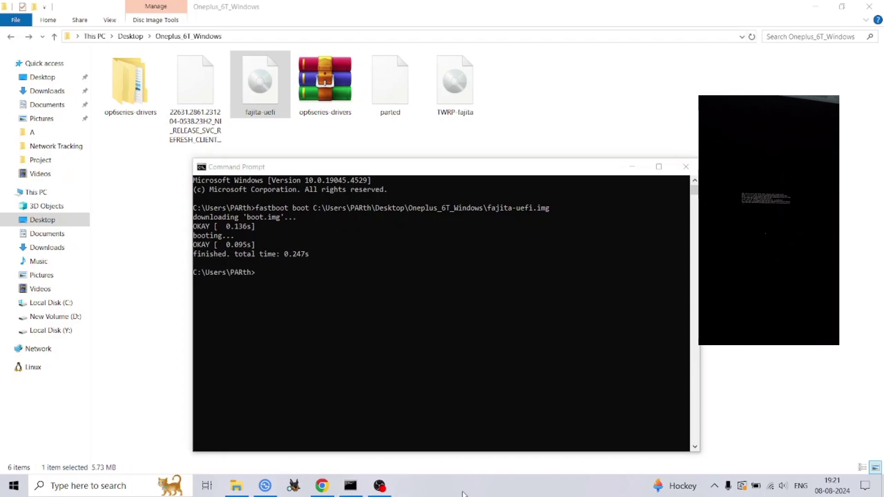